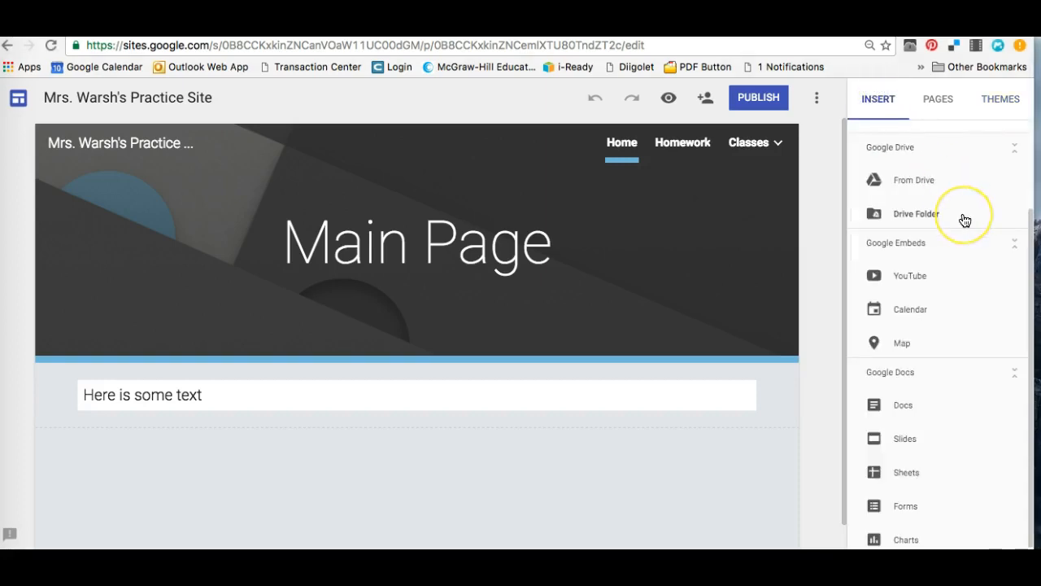
{"action": "left_click_drag", "start_coordinate": [1028, 264], "coordinate": [1025, 154]}
{"action": "left_click", "coordinate": [1030, 262]}
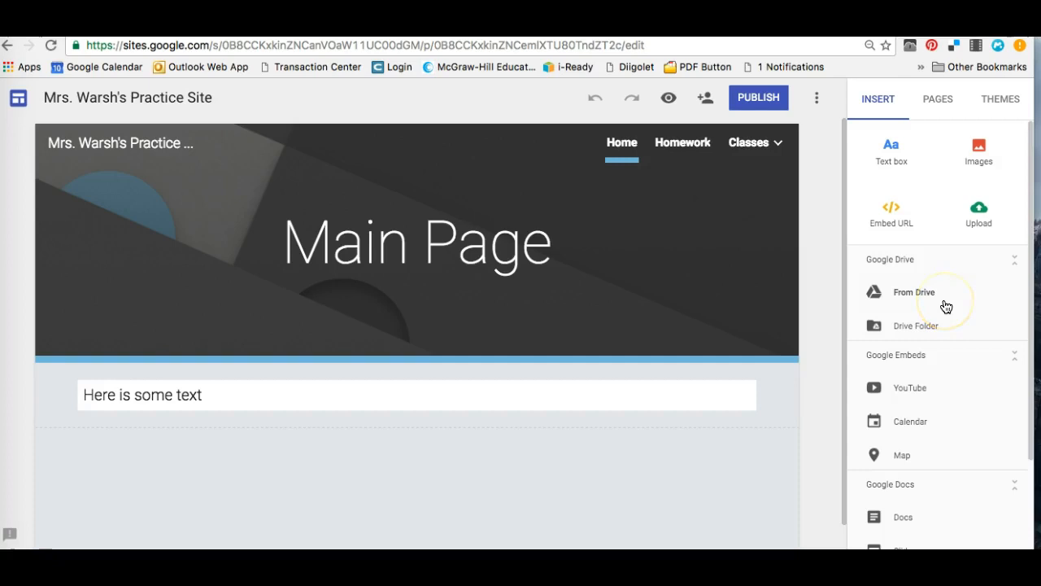
{"action": "left_click", "coordinate": [1031, 367]}
{"action": "left_click_drag", "start_coordinate": [1031, 367], "coordinate": [1033, 488]}
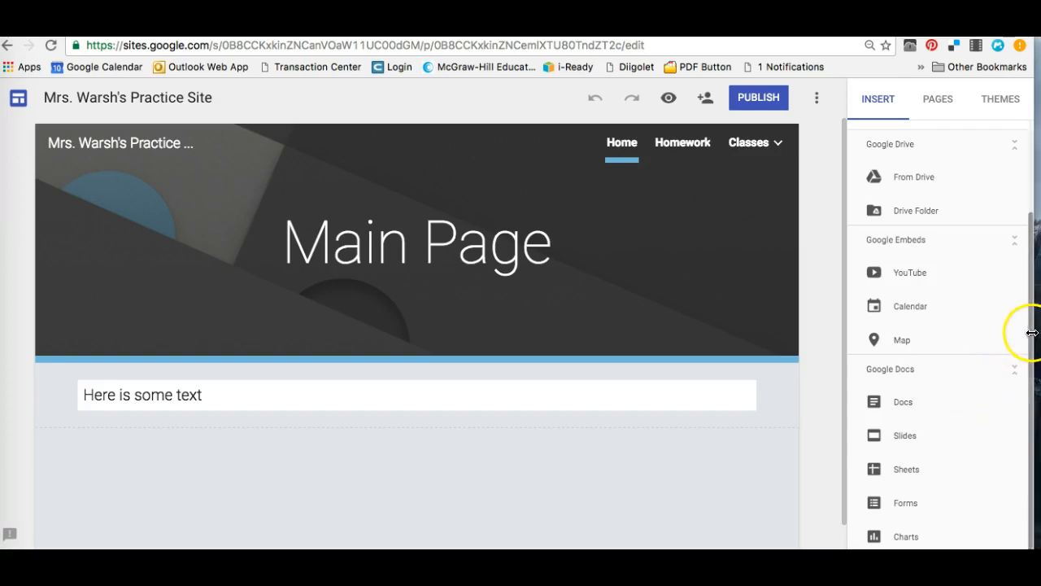
Insert a text box below "Here is some text" and enter "Welcome to my web site" in it.
{"action": "left_click_drag", "start_coordinate": [1029, 332], "coordinate": [1030, 167]}
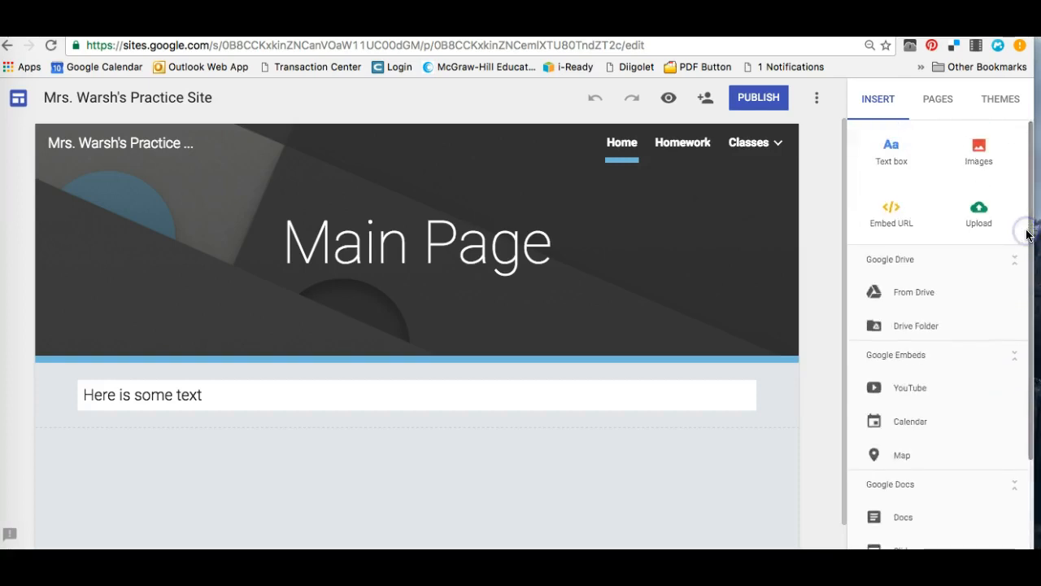
{"action": "left_click", "coordinate": [890, 151]}
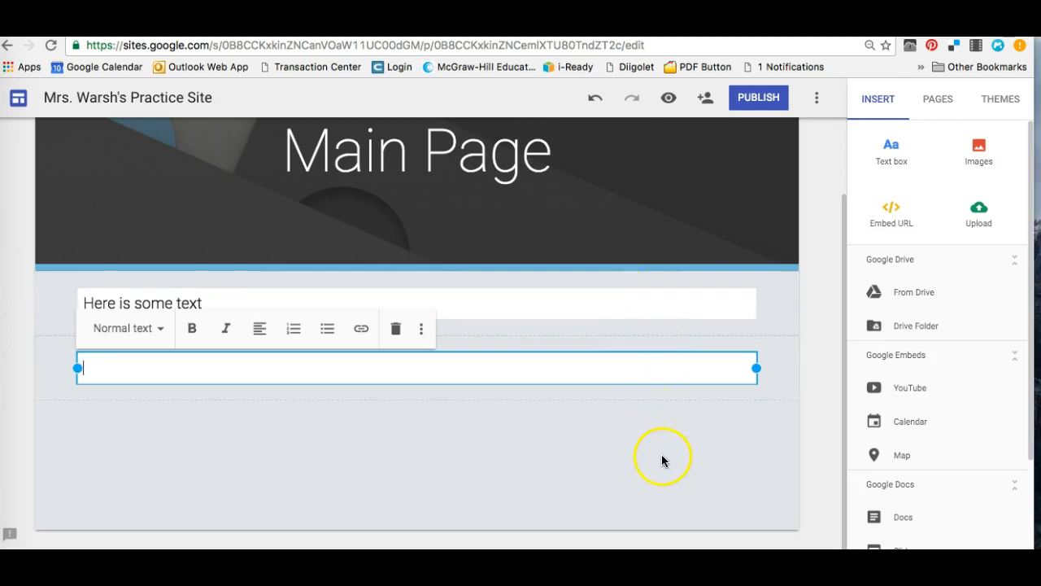
{"action": "left_click", "coordinate": [572, 365]}
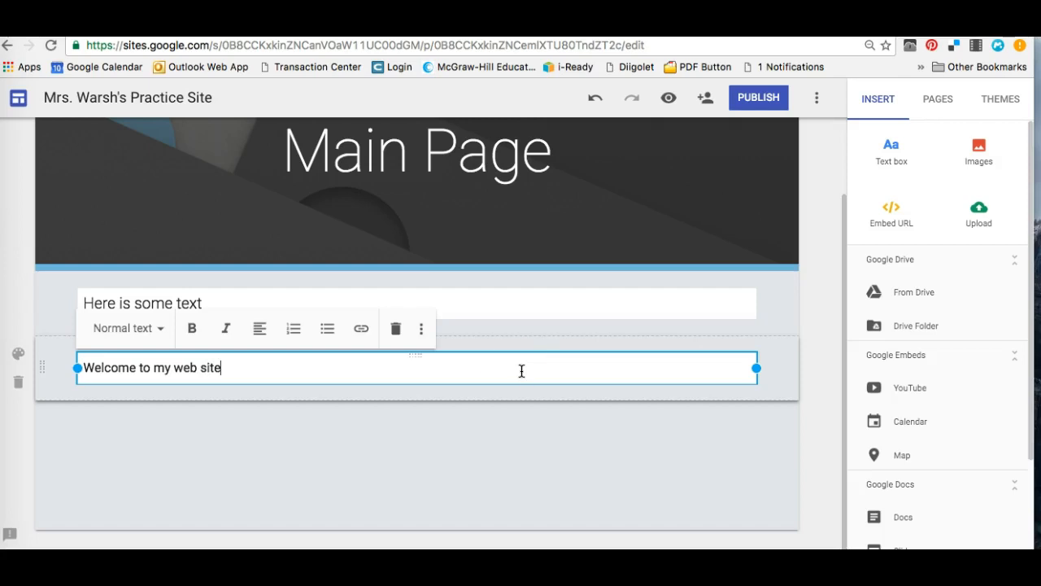
Try the Title and Heading styles on the welcome text and settle on Subheading.
{"action": "left_click", "coordinate": [161, 329]}
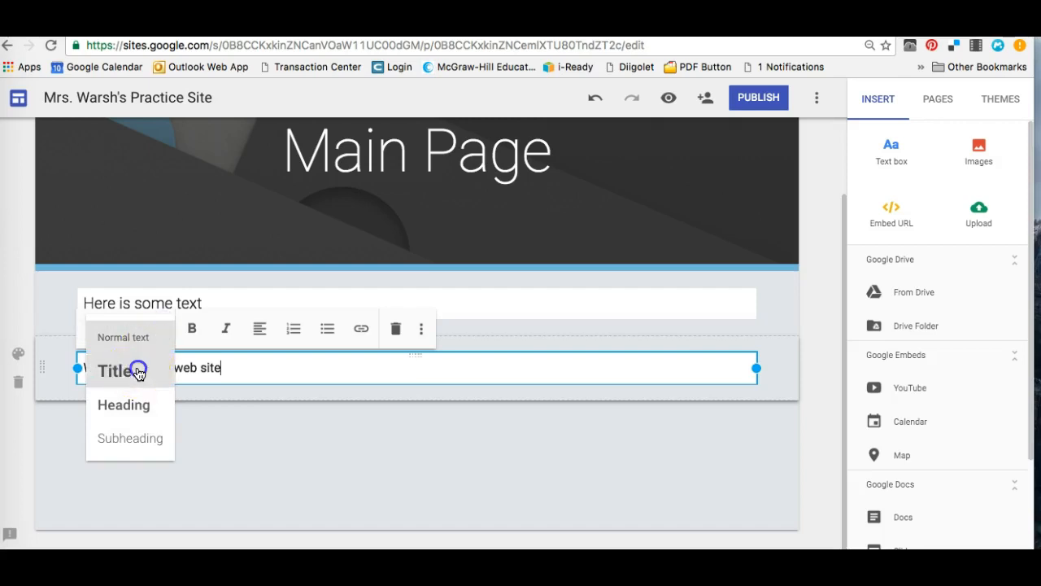
{"action": "left_click", "coordinate": [138, 373]}
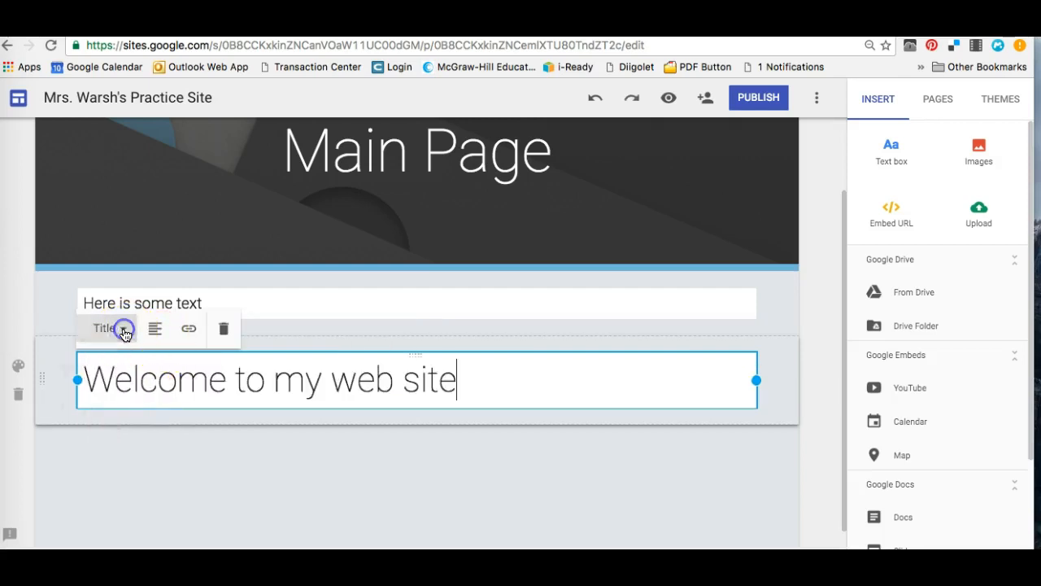
{"action": "left_click", "coordinate": [124, 334]}
{"action": "left_click", "coordinate": [105, 407]}
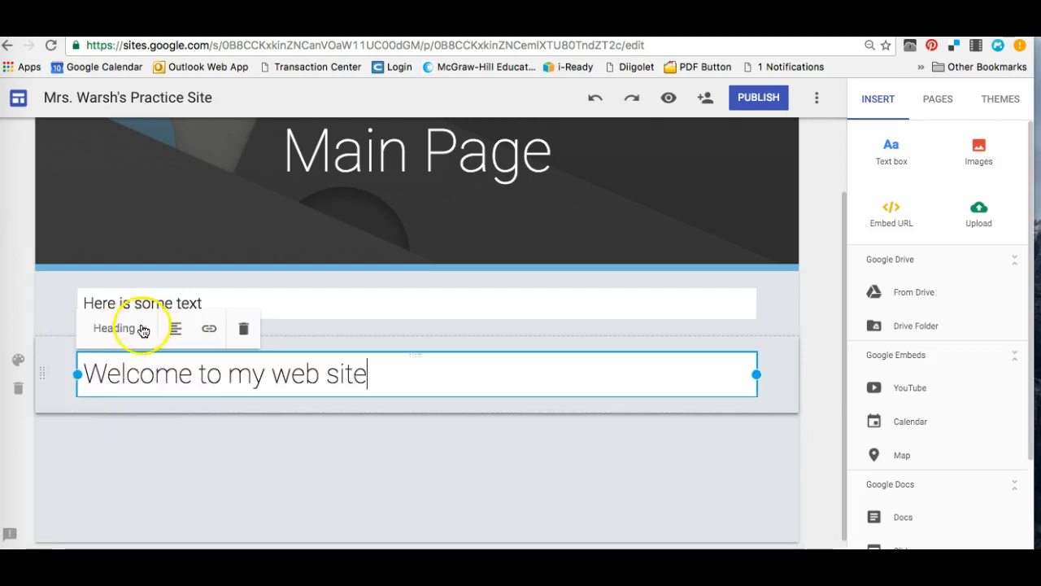
{"action": "left_click", "coordinate": [144, 329]}
{"action": "left_click", "coordinate": [126, 442]}
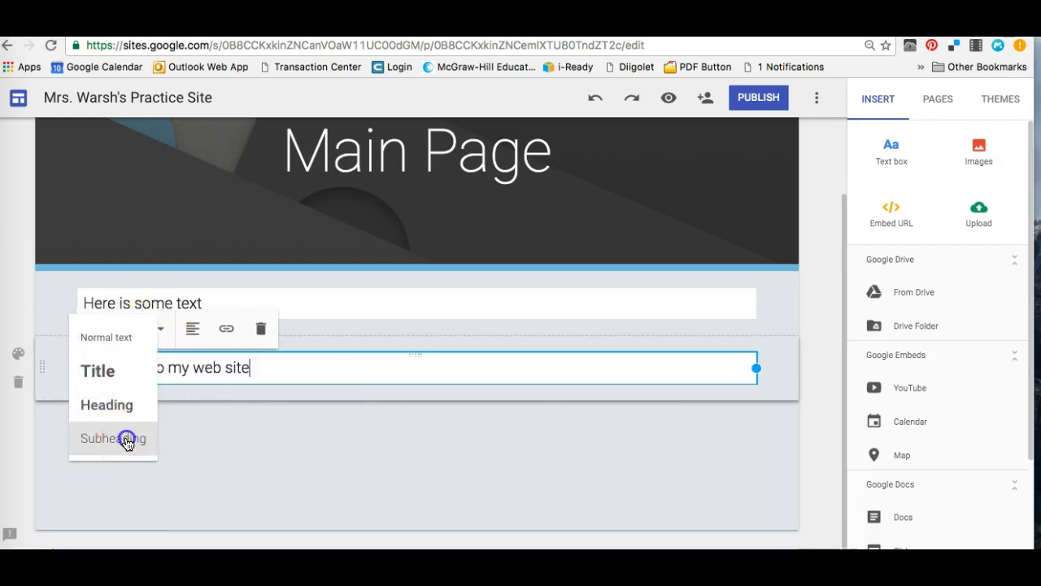
Try center and right alignment on the welcome text and finish with it justified.
{"action": "left_click", "coordinate": [200, 332]}
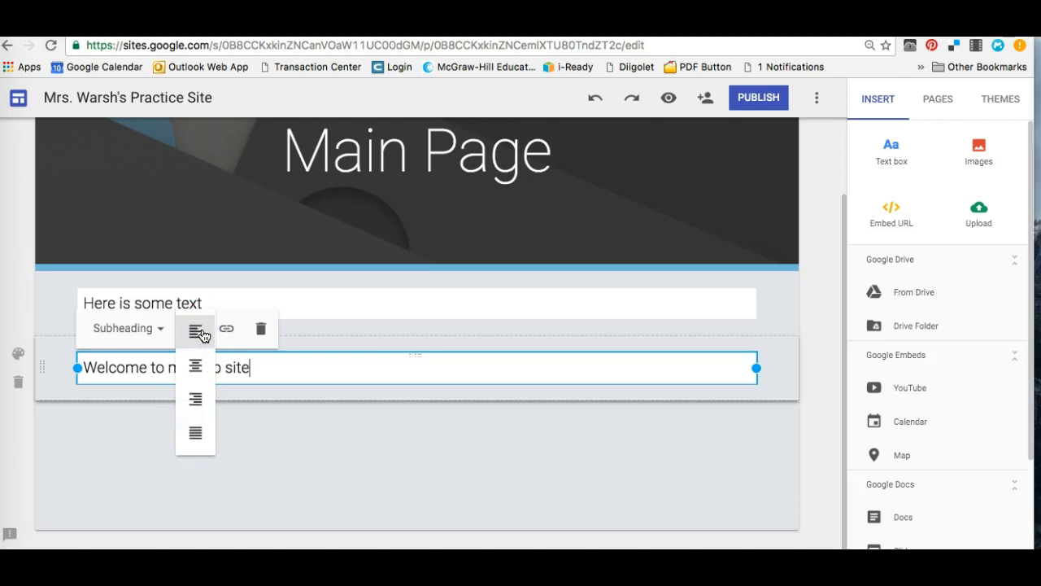
{"action": "left_click", "coordinate": [195, 367]}
{"action": "left_click", "coordinate": [200, 332]}
{"action": "left_click", "coordinate": [201, 398]}
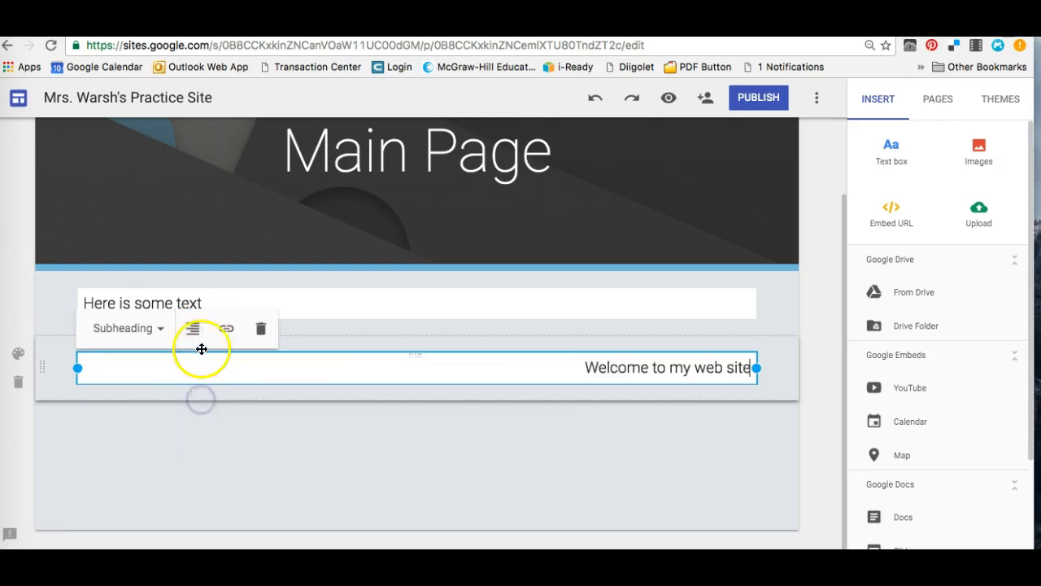
{"action": "left_click", "coordinate": [195, 331]}
{"action": "left_click", "coordinate": [196, 435]}
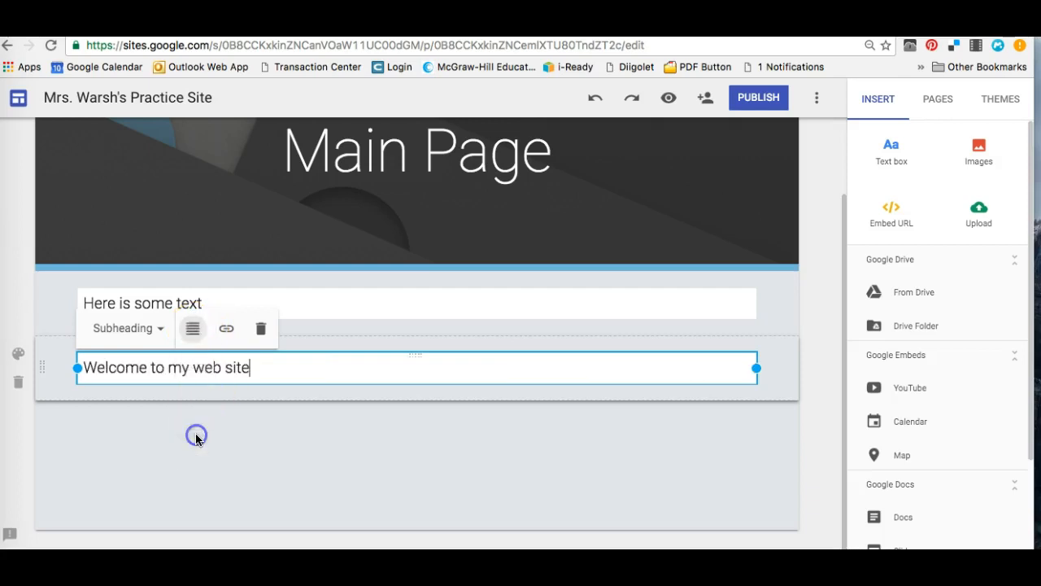
End the welcome sentence with a period and move its section above "Here is some text".
{"action": "type", "text": "."}
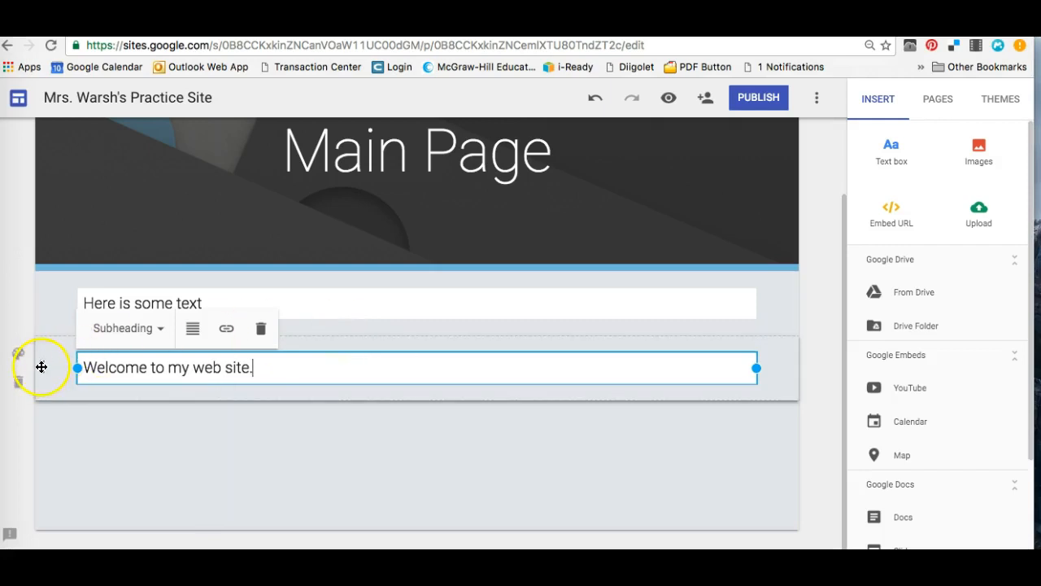
{"action": "left_click_drag", "start_coordinate": [43, 372], "coordinate": [40, 302]}
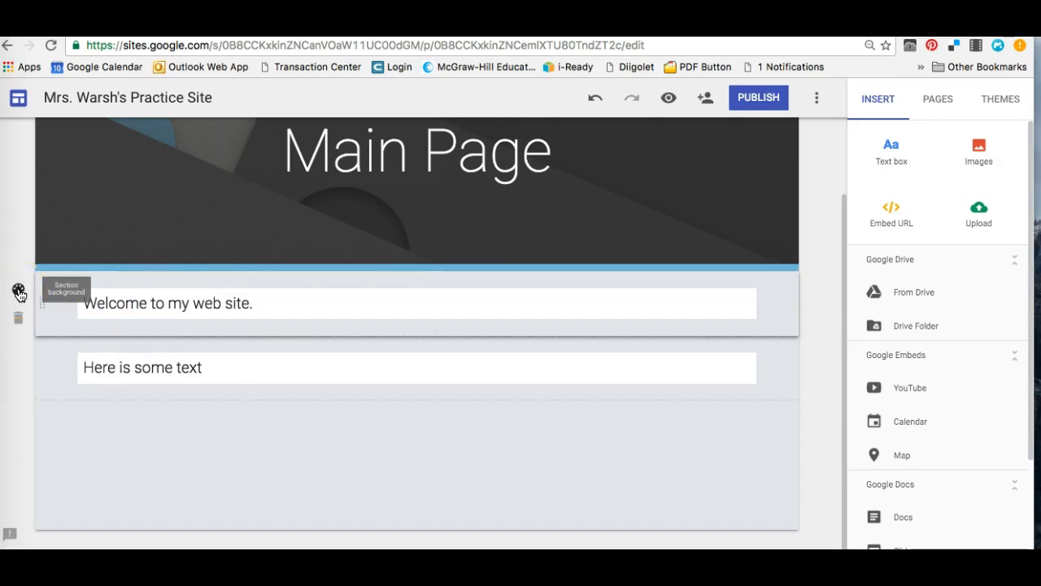
Try the Emphasis 1 and Emphasis 2 styles on the welcome section, and give it the beach and sea gallery image as background.
{"action": "left_click", "coordinate": [18, 291]}
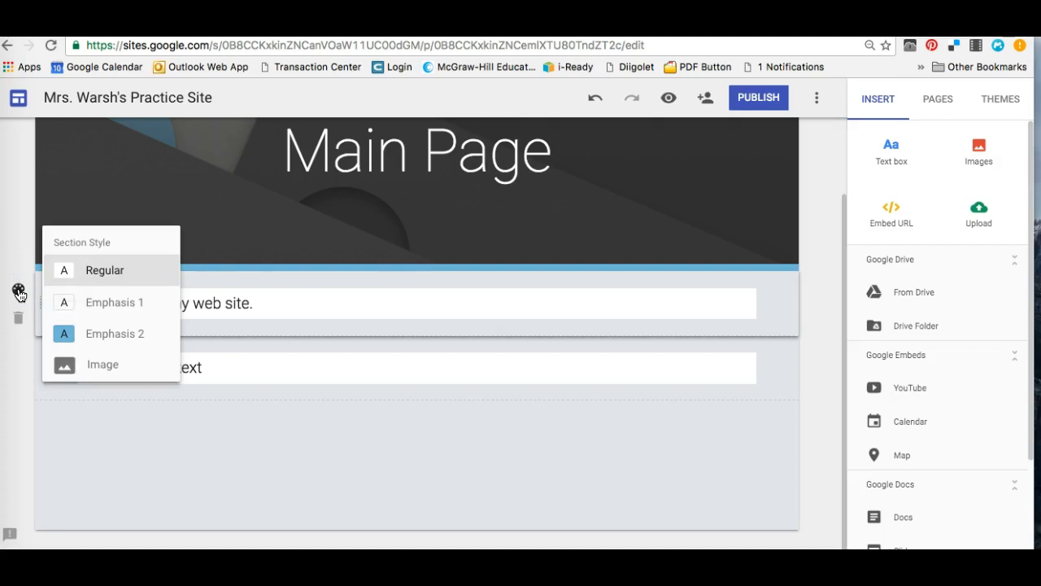
{"action": "left_click", "coordinate": [116, 299]}
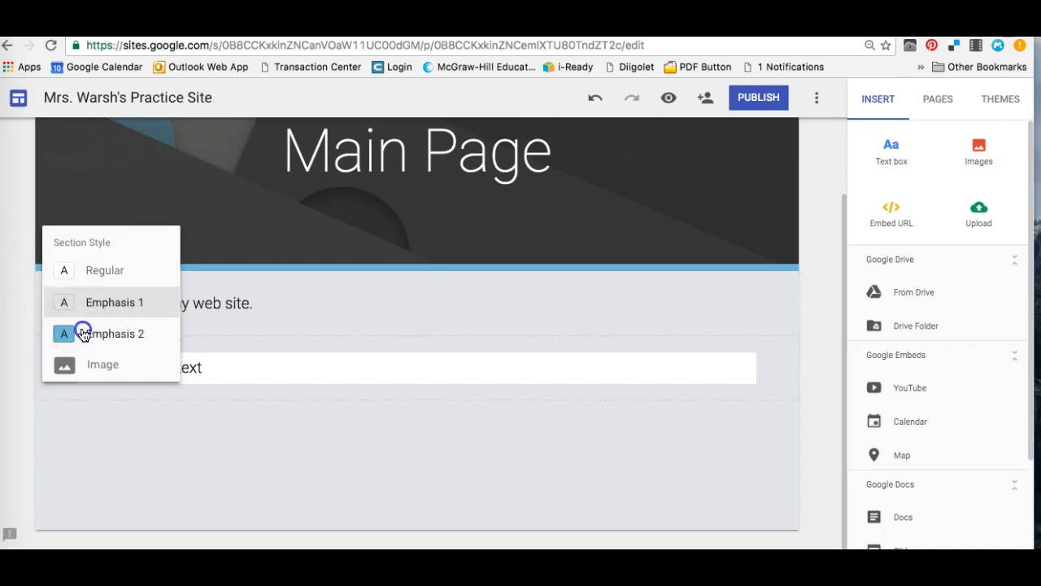
{"action": "left_click", "coordinate": [83, 332]}
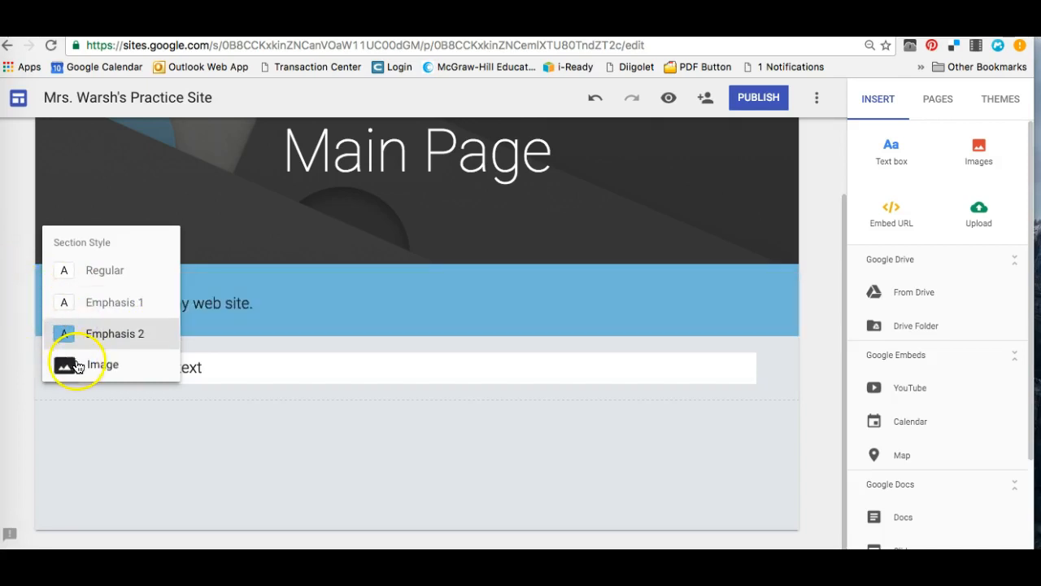
{"action": "left_click", "coordinate": [77, 366]}
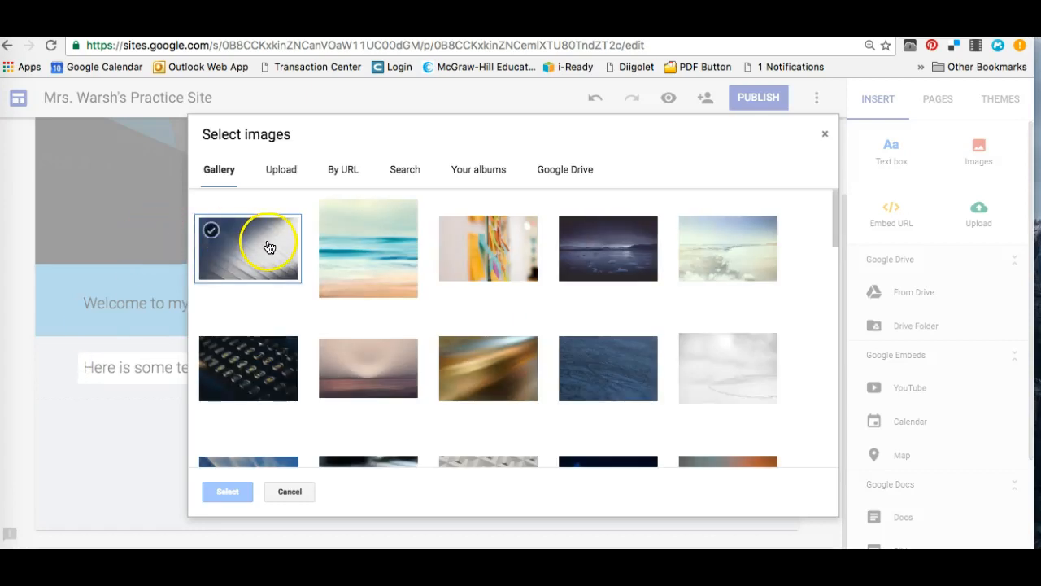
{"action": "scroll", "coordinate": [360, 340], "scroll_direction": "down", "scroll_amount": 3}
{"action": "scroll", "coordinate": [361, 340], "scroll_direction": "down", "scroll_amount": 3}
{"action": "scroll", "coordinate": [361, 340], "scroll_direction": "up", "scroll_amount": 5}
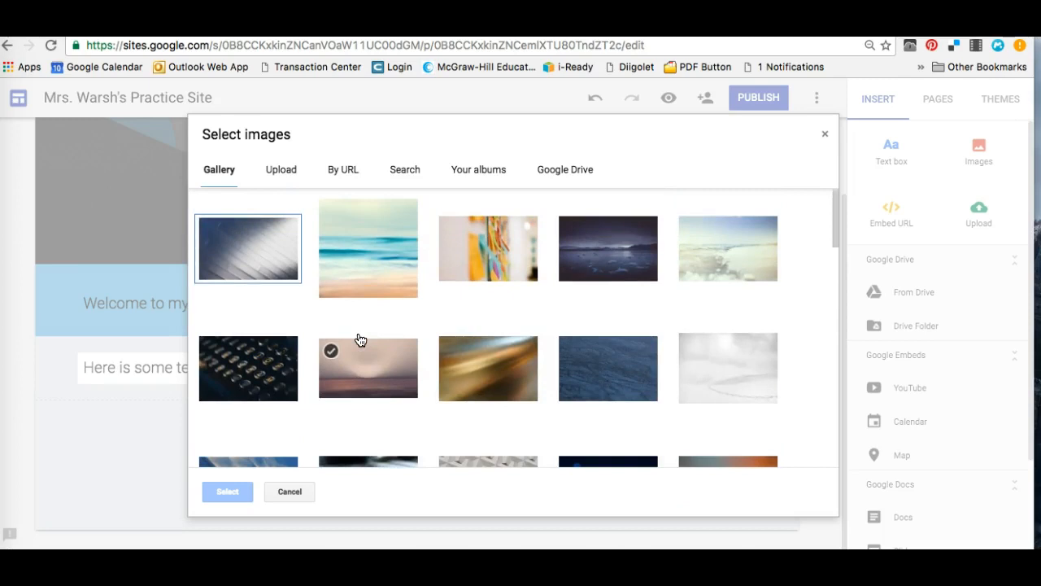
{"action": "left_click", "coordinate": [373, 272]}
{"action": "left_click", "coordinate": [229, 493]}
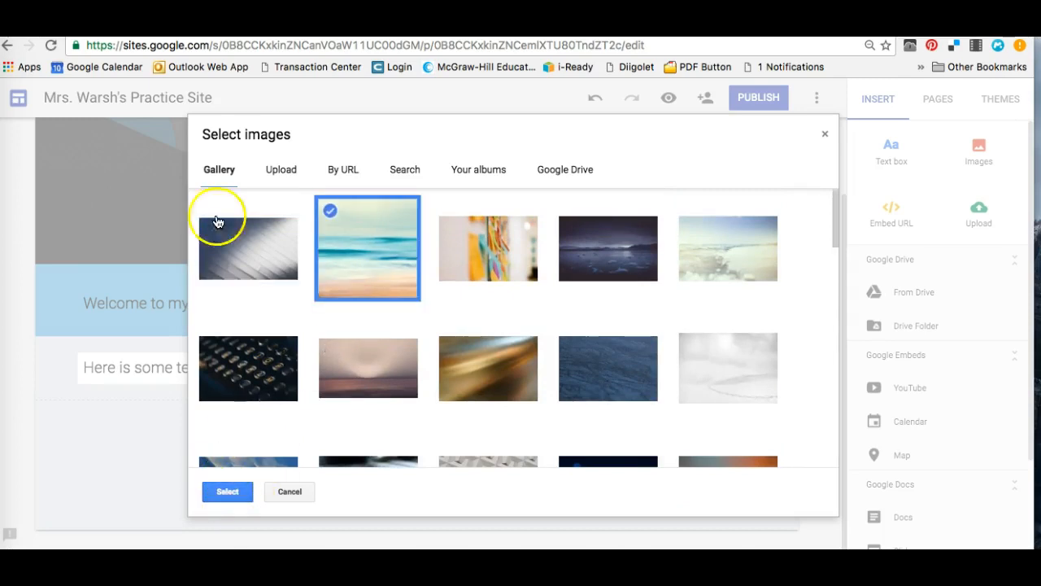
{"action": "left_click", "coordinate": [230, 493]}
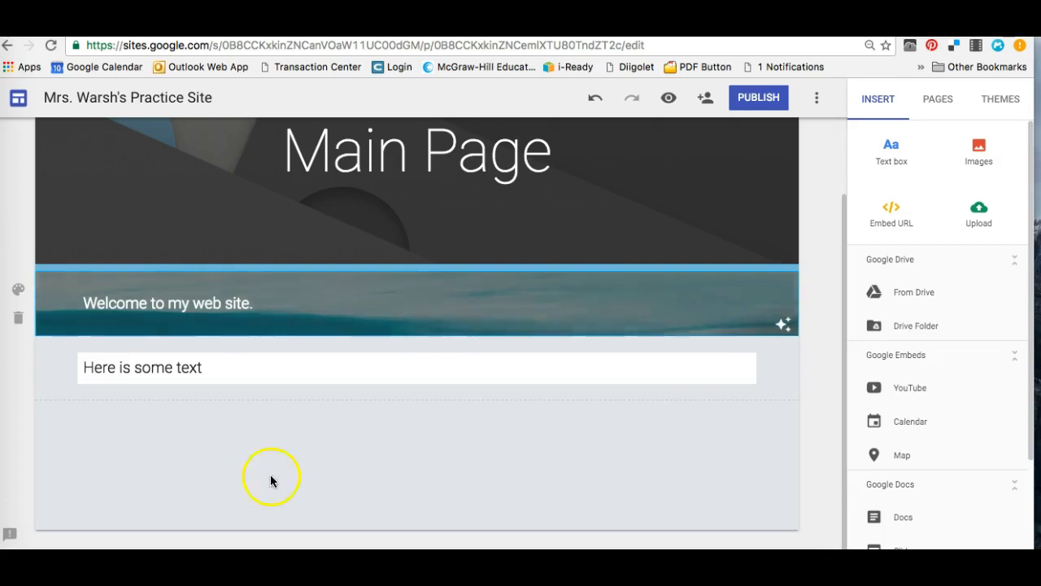
Delete the welcome section with the image background and undo the deletion.
{"action": "left_click", "coordinate": [377, 375]}
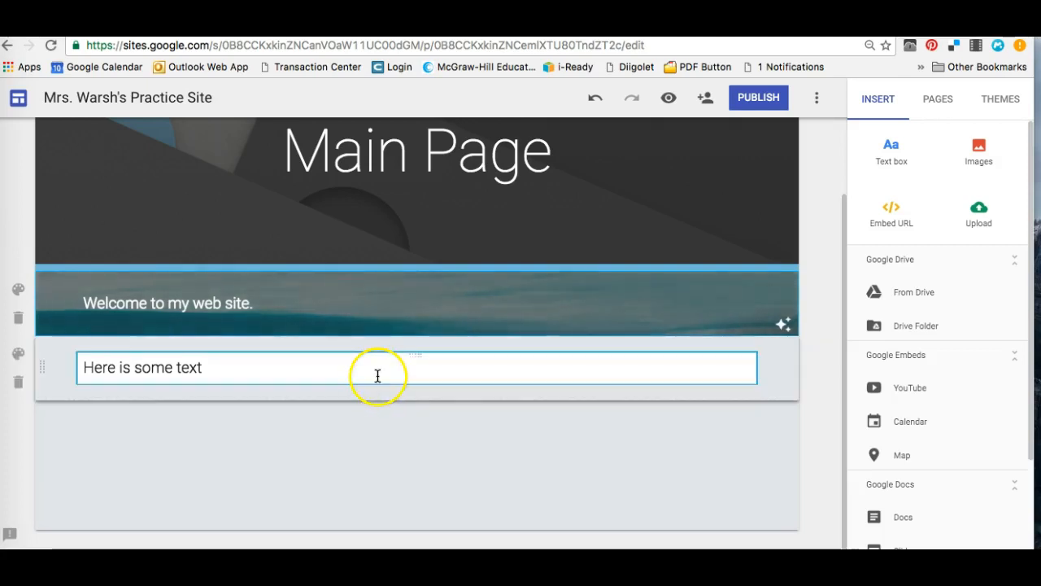
{"action": "left_click", "coordinate": [20, 319]}
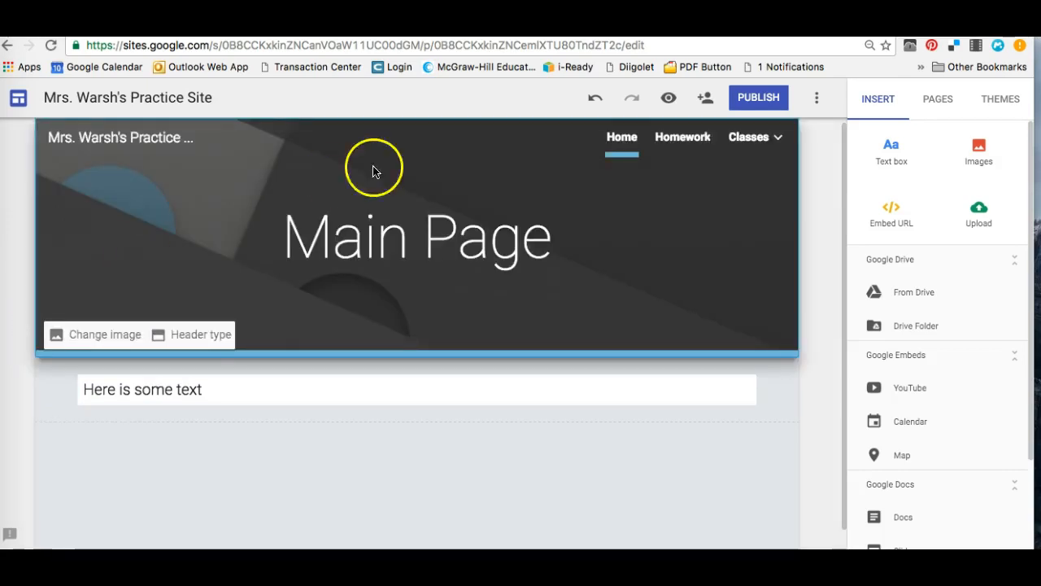
{"action": "left_click", "coordinate": [596, 101]}
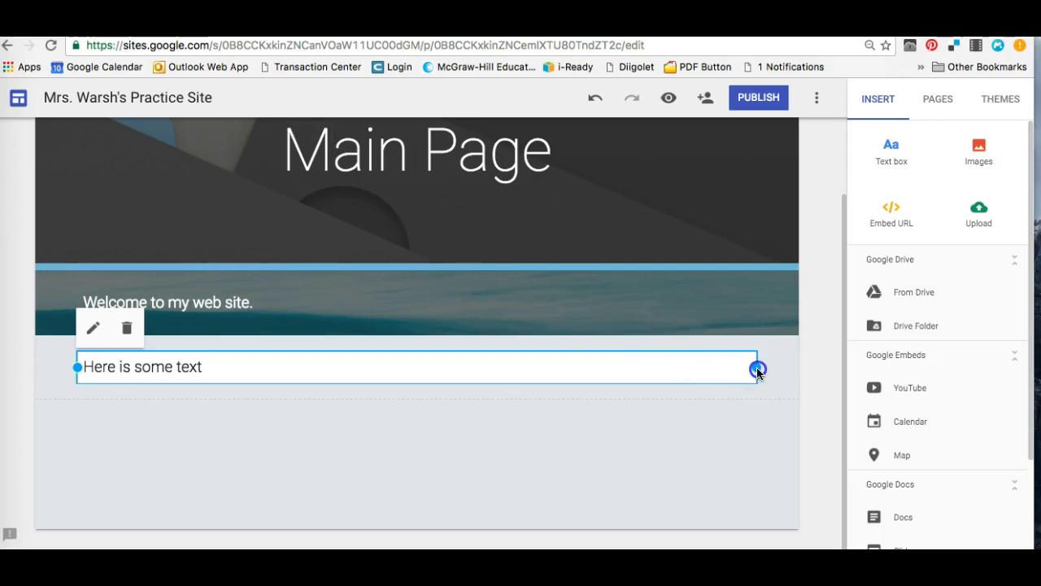
Narrow the "Here is some text" box to about a third of its width and try center and right alignment before returning to left.
{"action": "left_click_drag", "start_coordinate": [757, 368], "coordinate": [291, 367]}
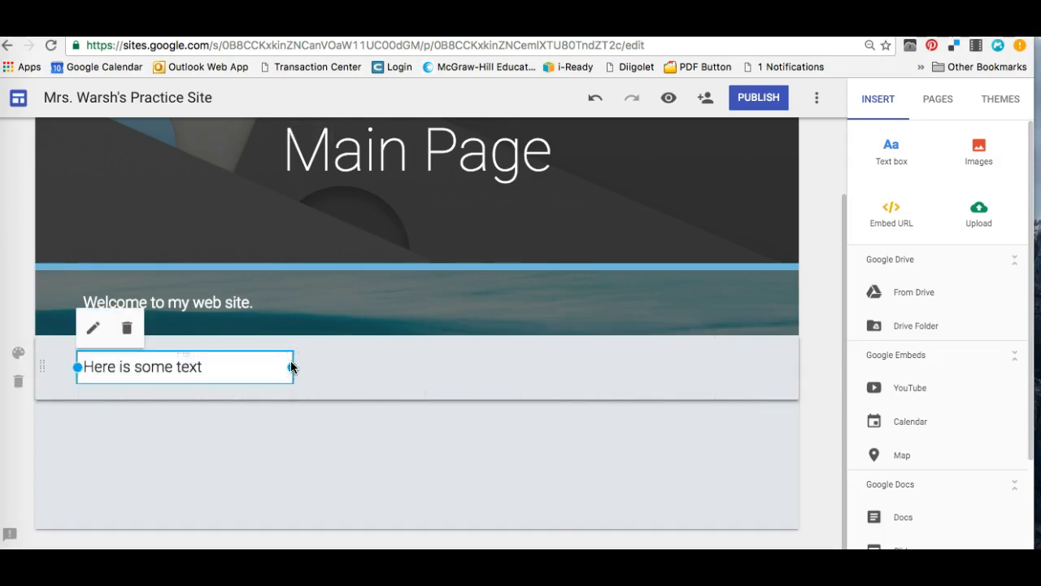
{"action": "left_click", "coordinate": [236, 367]}
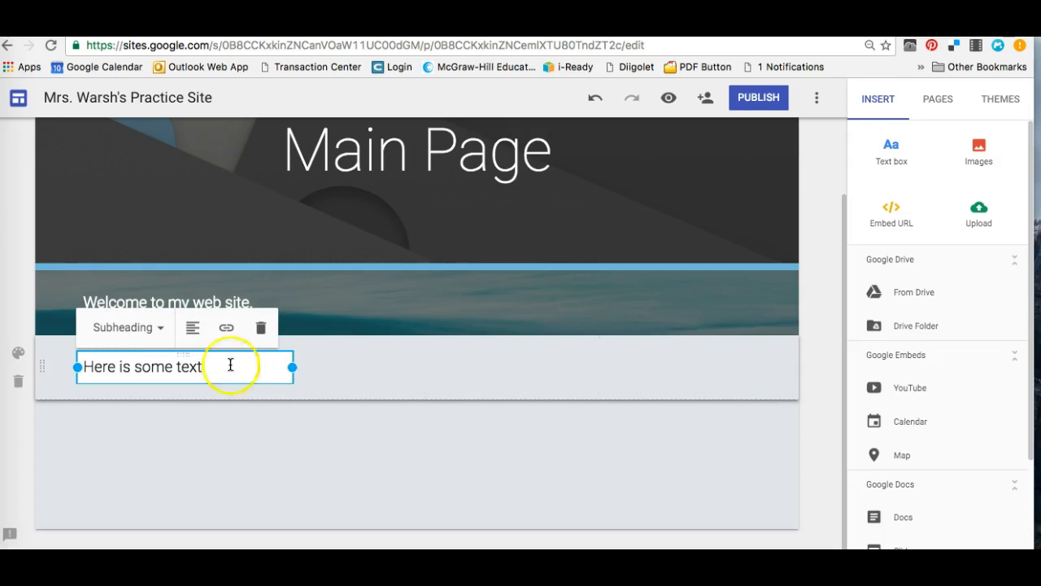
{"action": "left_click", "coordinate": [192, 327]}
{"action": "left_click", "coordinate": [192, 367]}
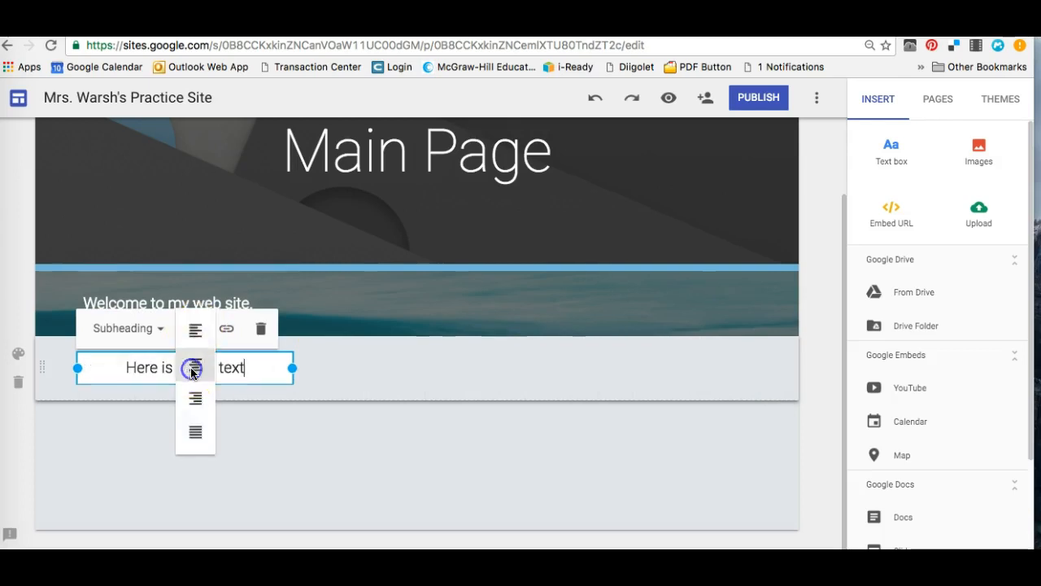
{"action": "left_click", "coordinate": [195, 329]}
{"action": "left_click", "coordinate": [201, 398]}
{"action": "left_click", "coordinate": [193, 328]}
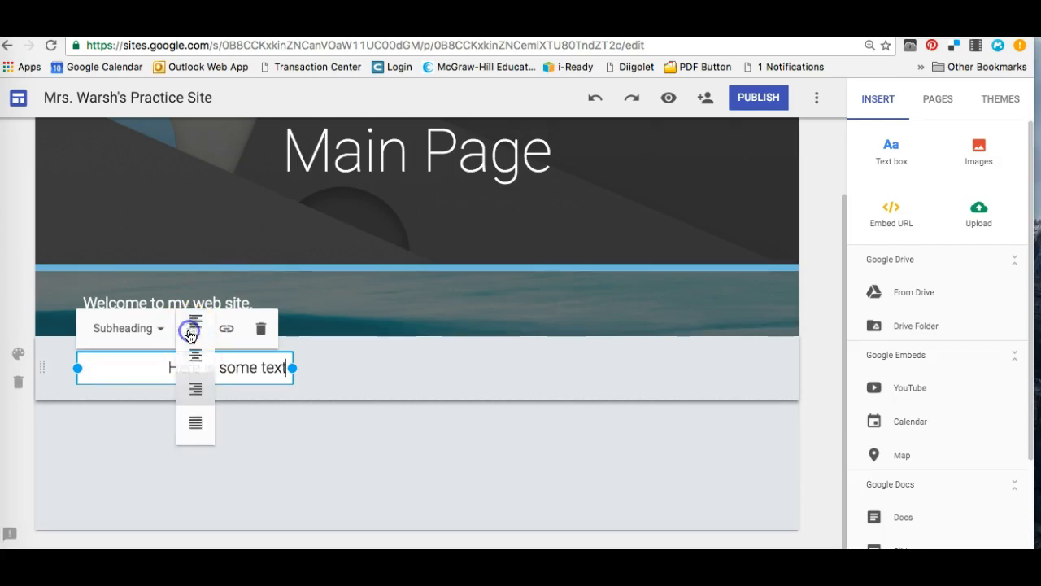
{"action": "left_click", "coordinate": [198, 332]}
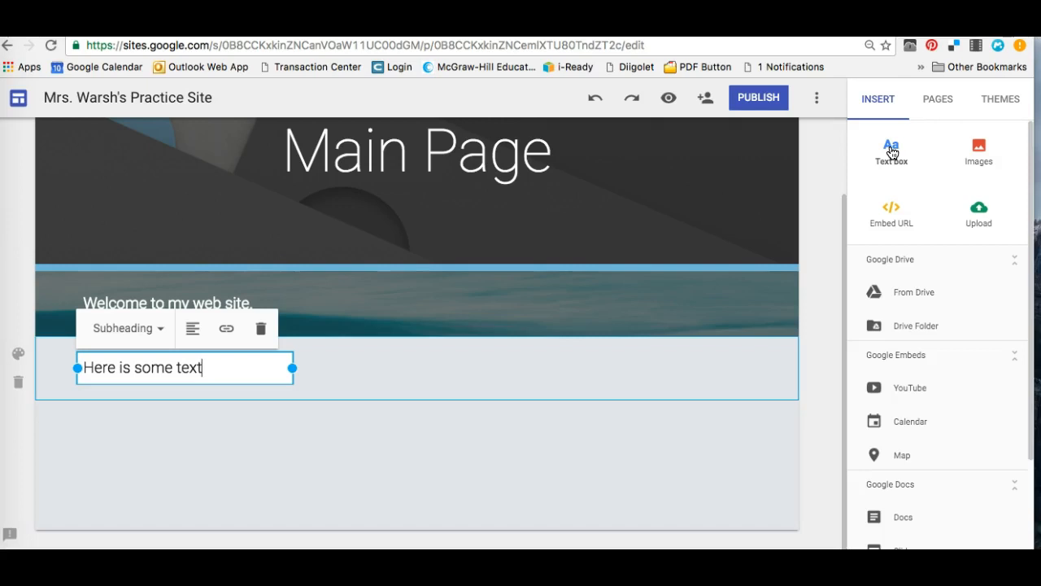
{"action": "left_click", "coordinate": [891, 153]}
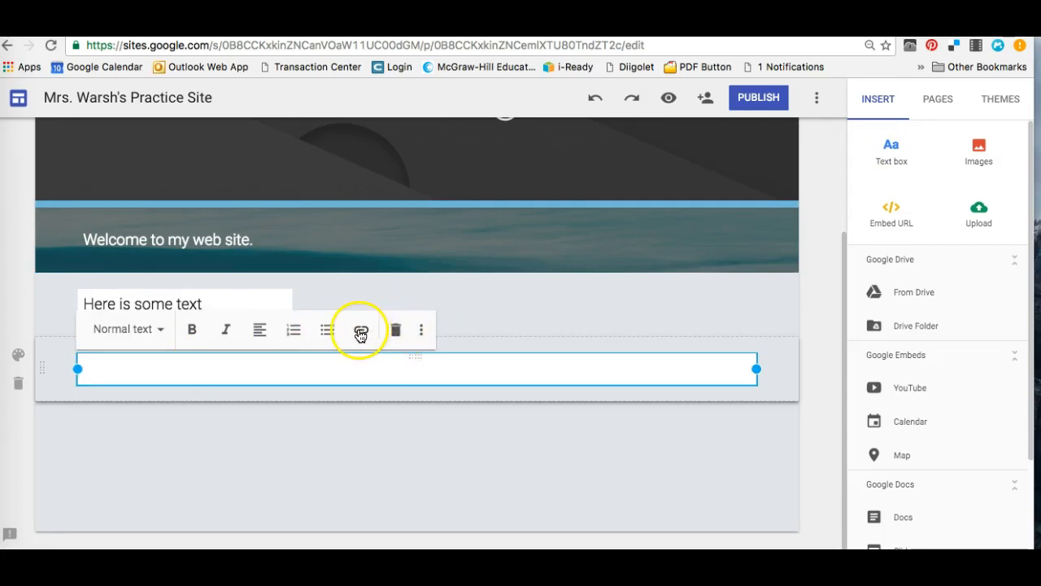
{"action": "left_click", "coordinate": [360, 333]}
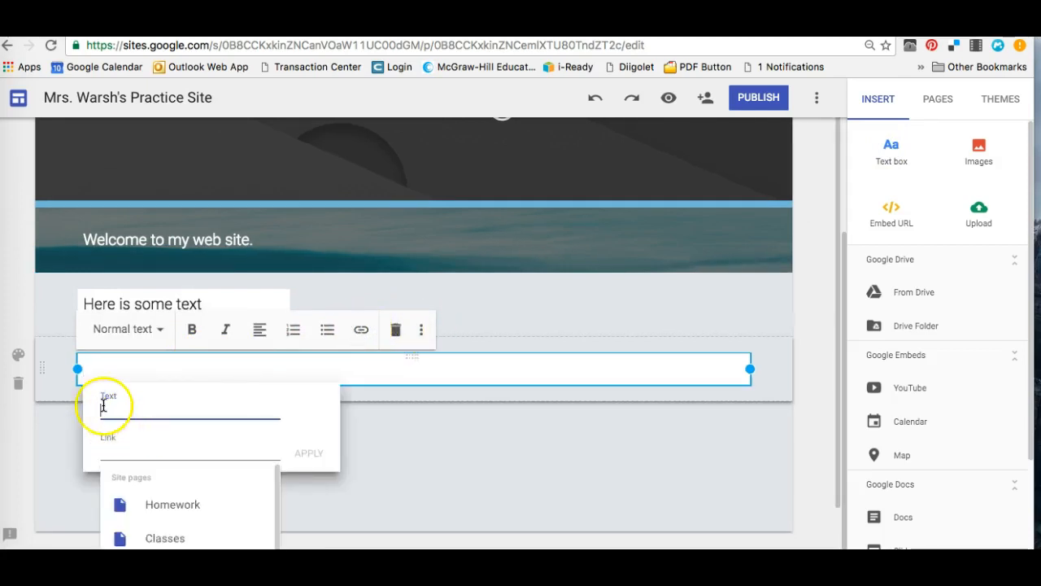
{"action": "left_click", "coordinate": [127, 453]}
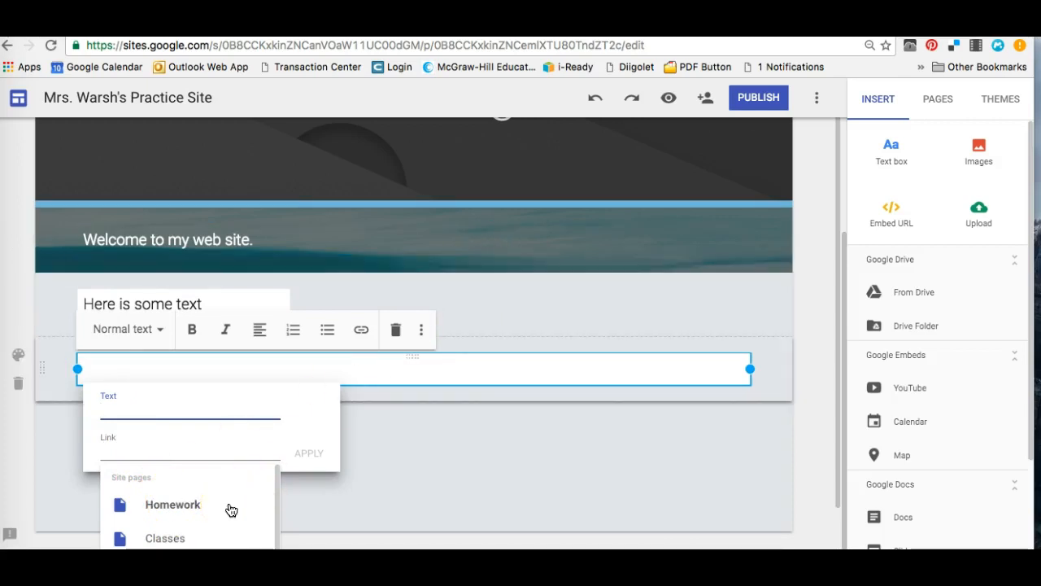
{"action": "left_click", "coordinate": [127, 415]}
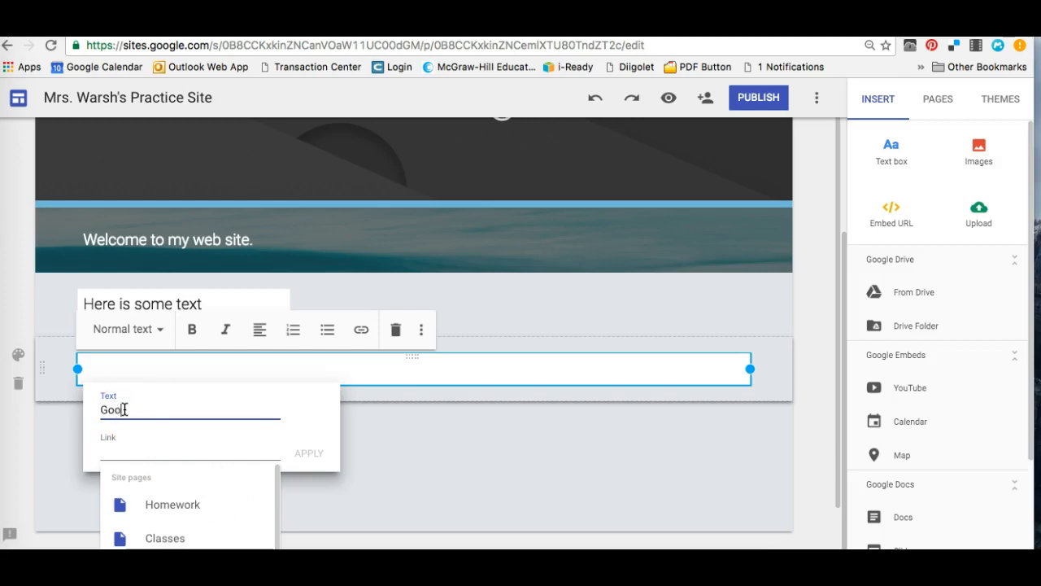
{"action": "left_click", "coordinate": [112, 452]}
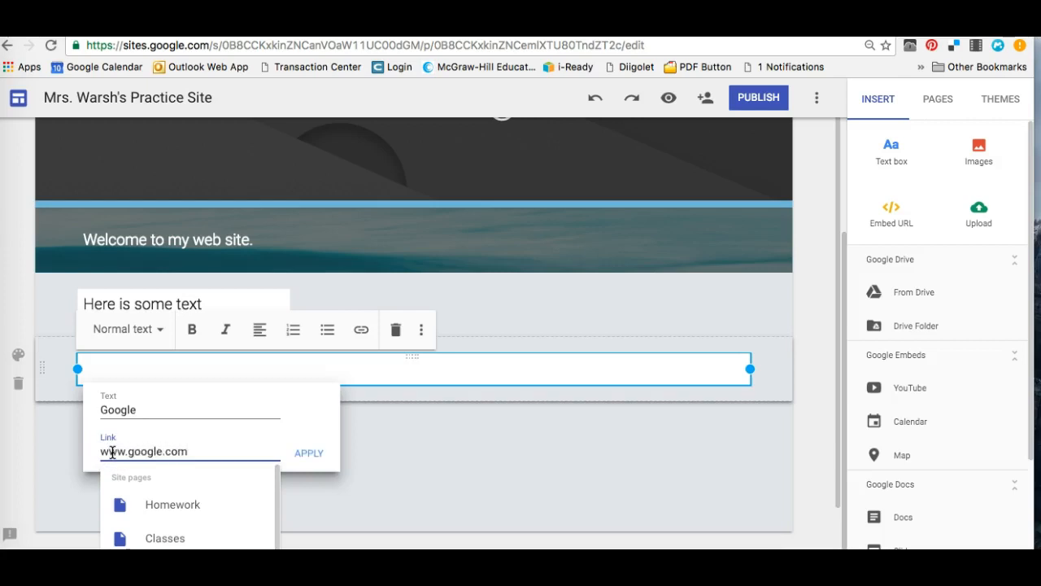
{"action": "left_click", "coordinate": [312, 453]}
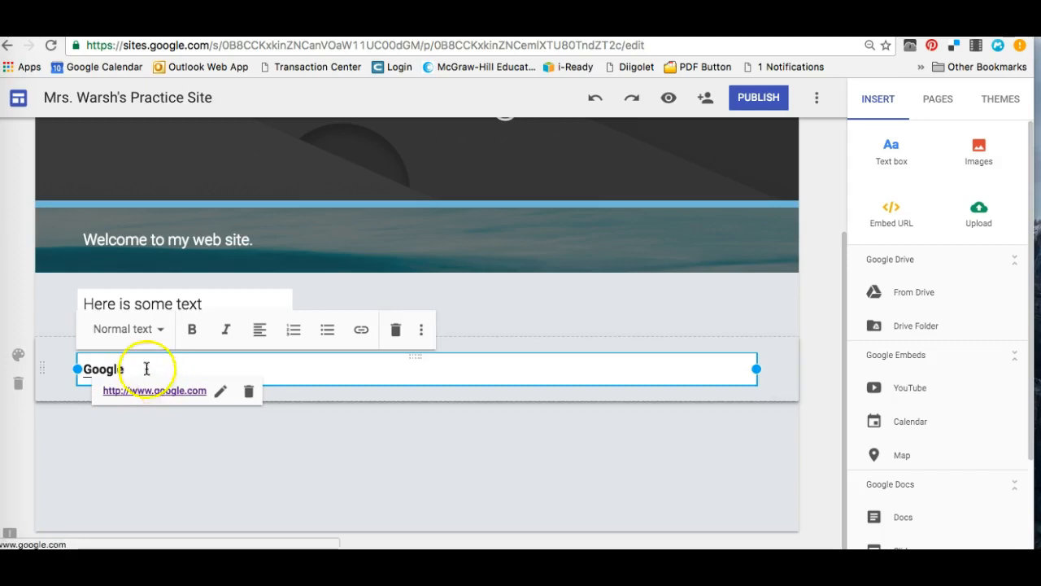
Test the Google link from the text box in the editor, then return to the site editor.
{"action": "left_click", "coordinate": [113, 458]}
{"action": "left_click", "coordinate": [105, 368]}
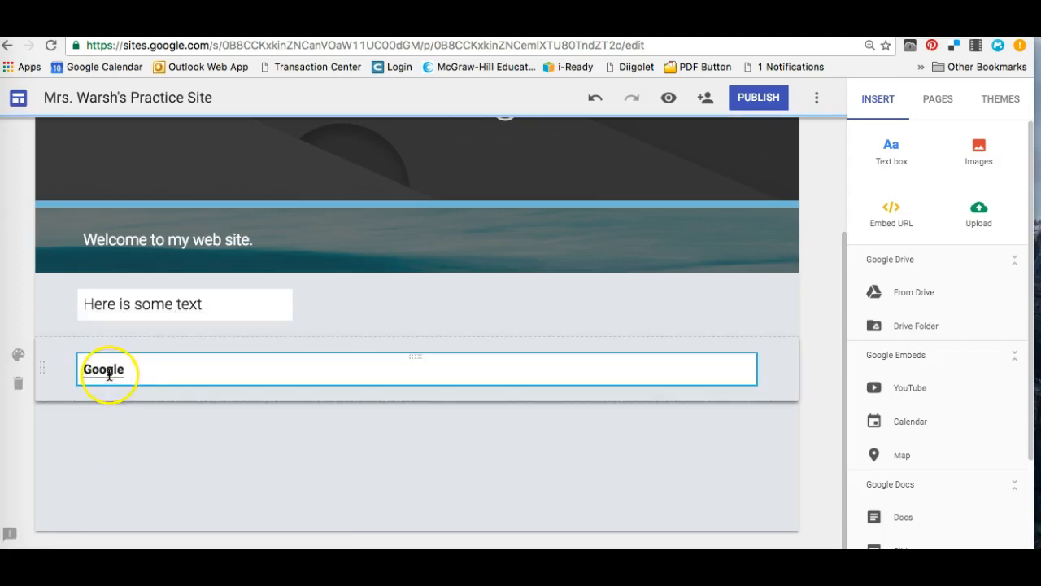
{"action": "left_click", "coordinate": [121, 392]}
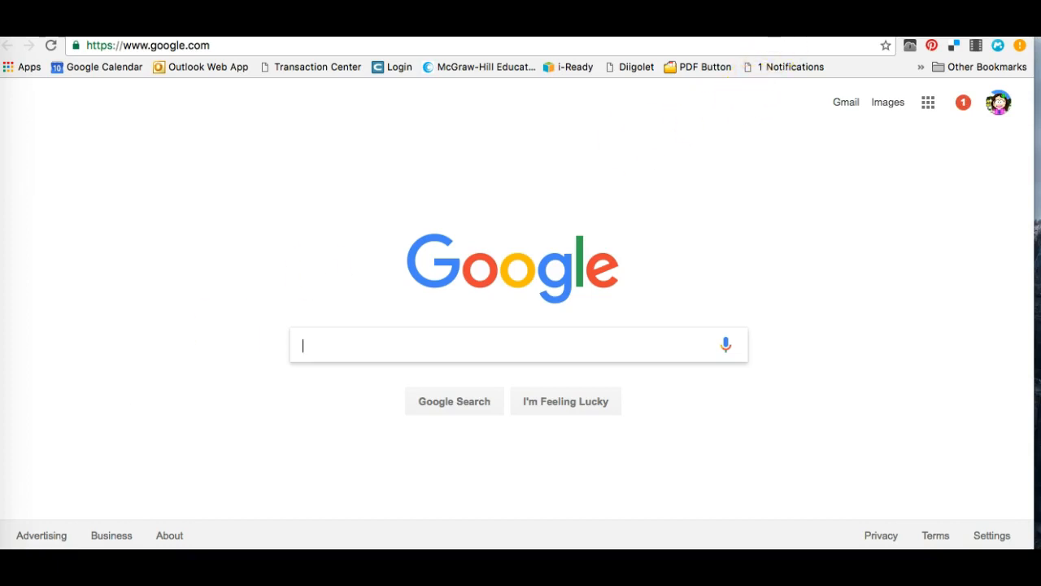
{"action": "left_click", "coordinate": [774, 31]}
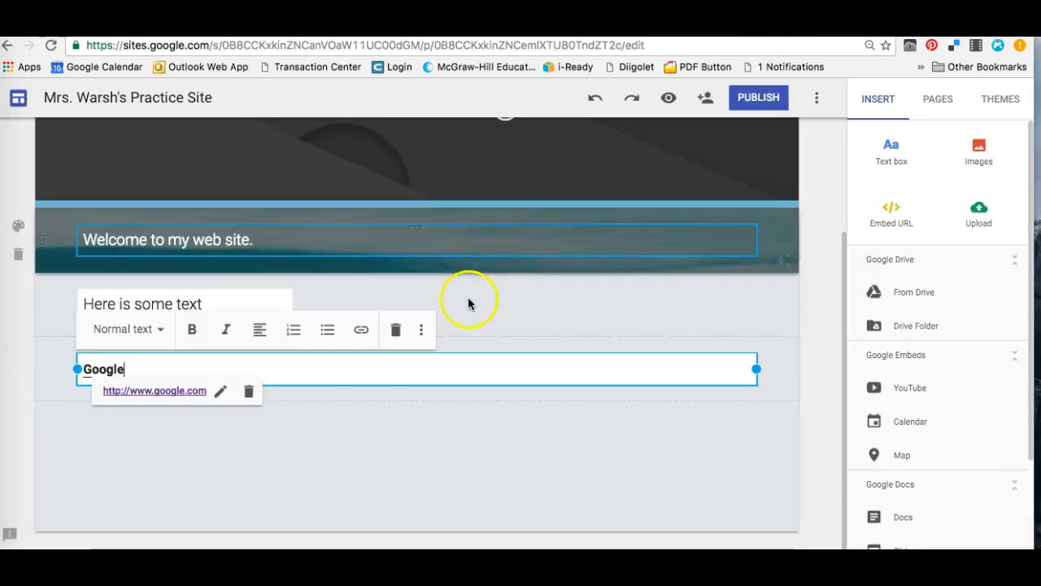
Preview the site, follow the Google link to test it, and return to the editor.
{"action": "left_click", "coordinate": [669, 99]}
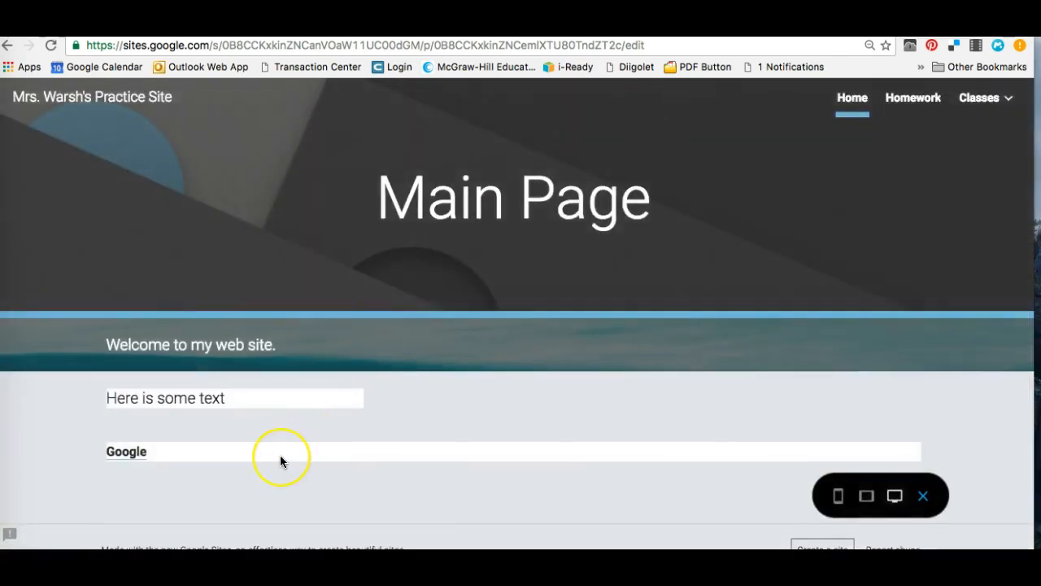
{"action": "left_click", "coordinate": [130, 453]}
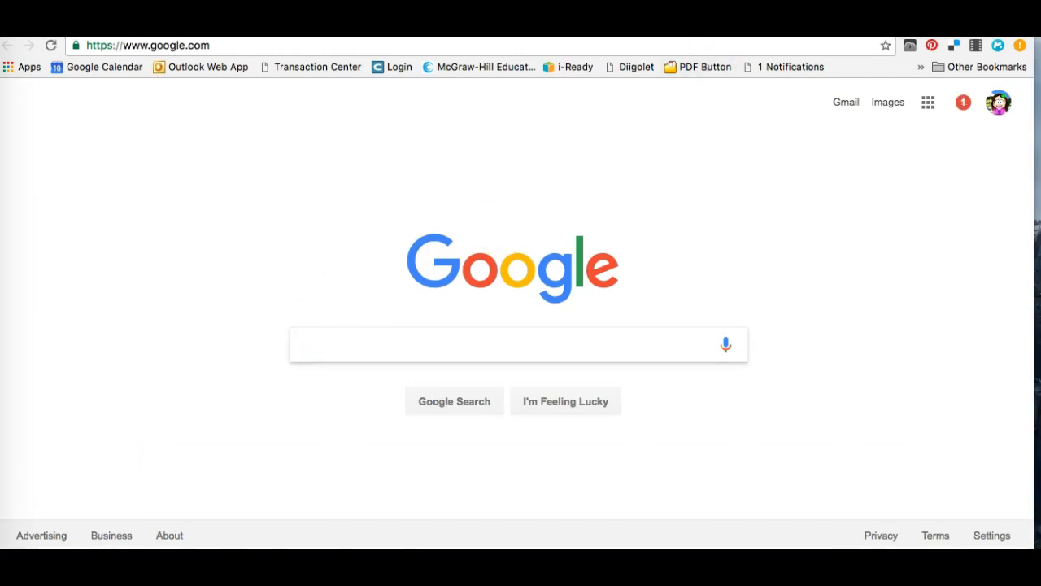
{"action": "key", "text": "super+w"}
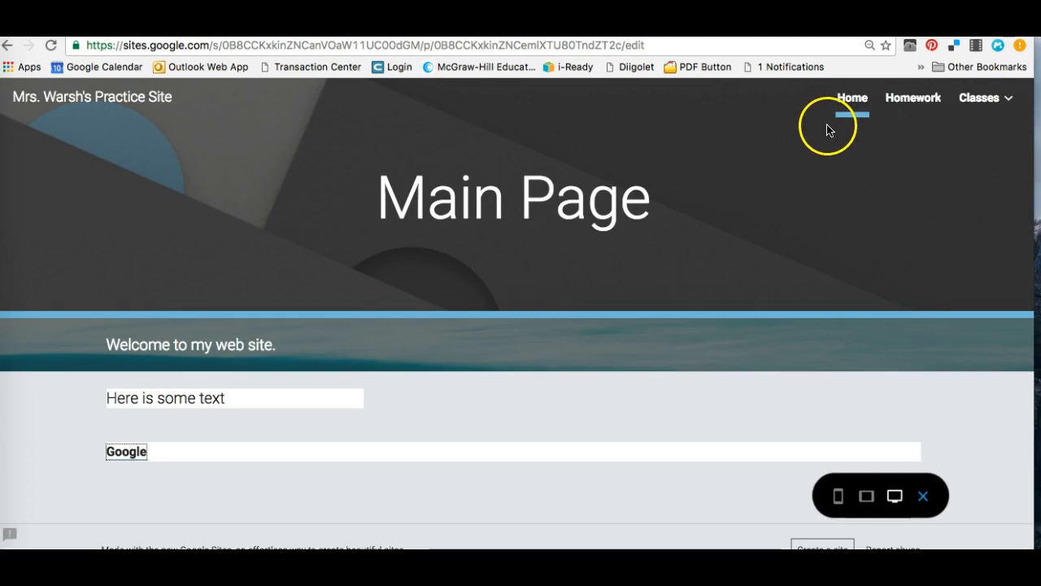
{"action": "left_click", "coordinate": [923, 497]}
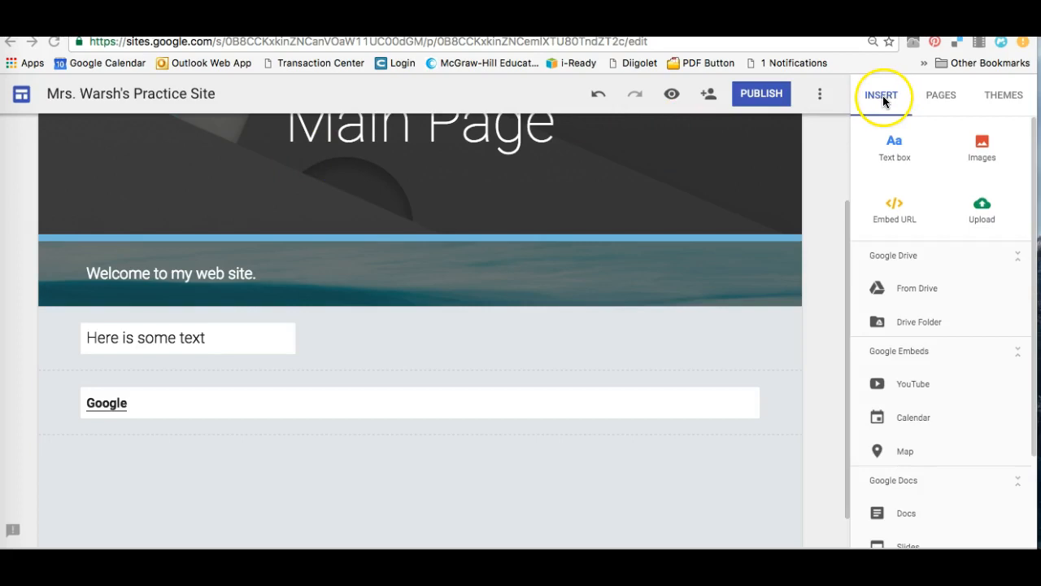
Insert a text box below the Google link and enter the text "Type in some text".
{"action": "left_click", "coordinate": [894, 143]}
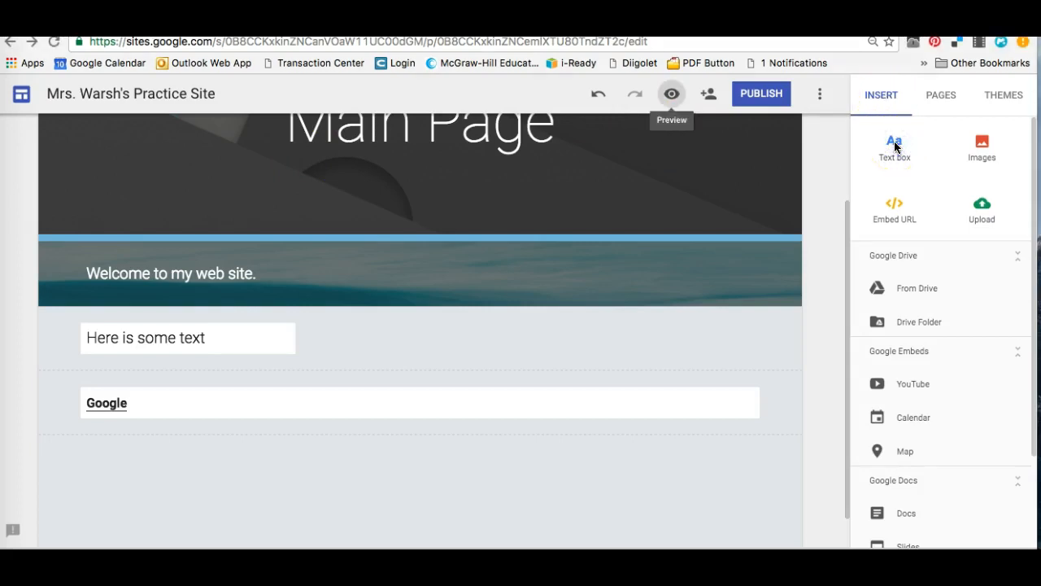
{"action": "left_click", "coordinate": [894, 144]}
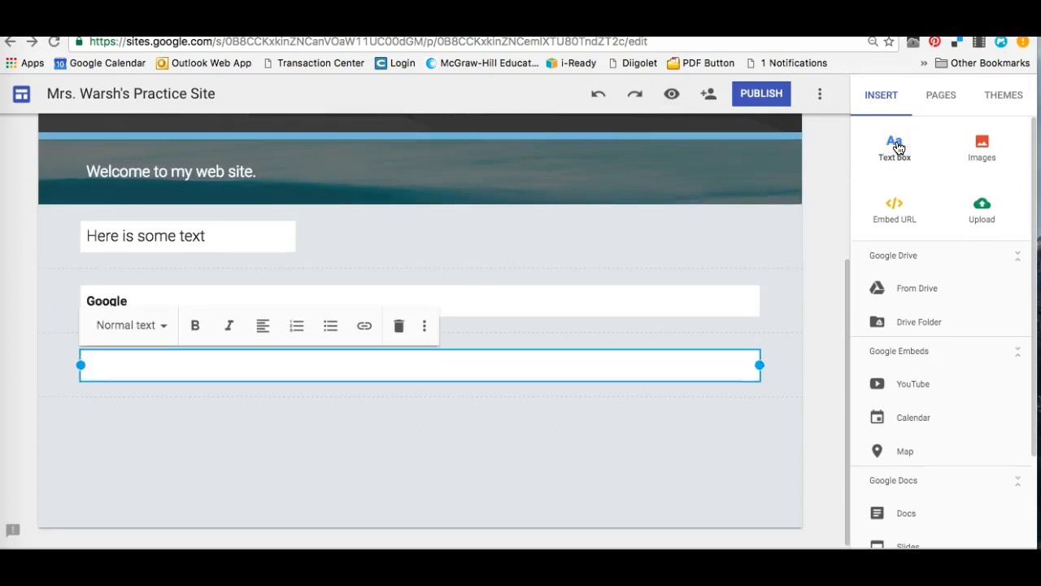
{"action": "left_click", "coordinate": [293, 362]}
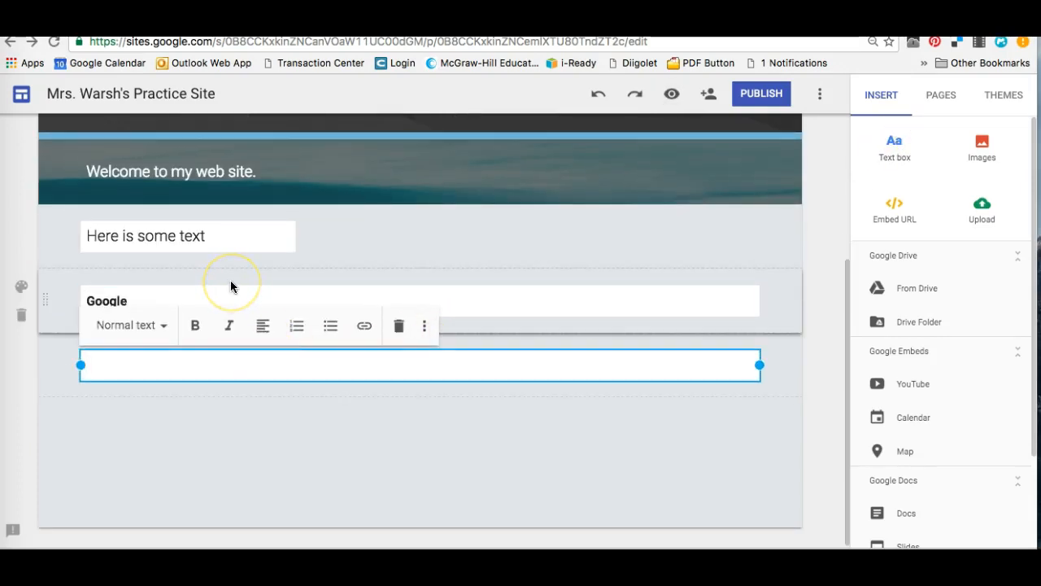
{"action": "left_click", "coordinate": [130, 372]}
{"action": "type", "text": "T"}
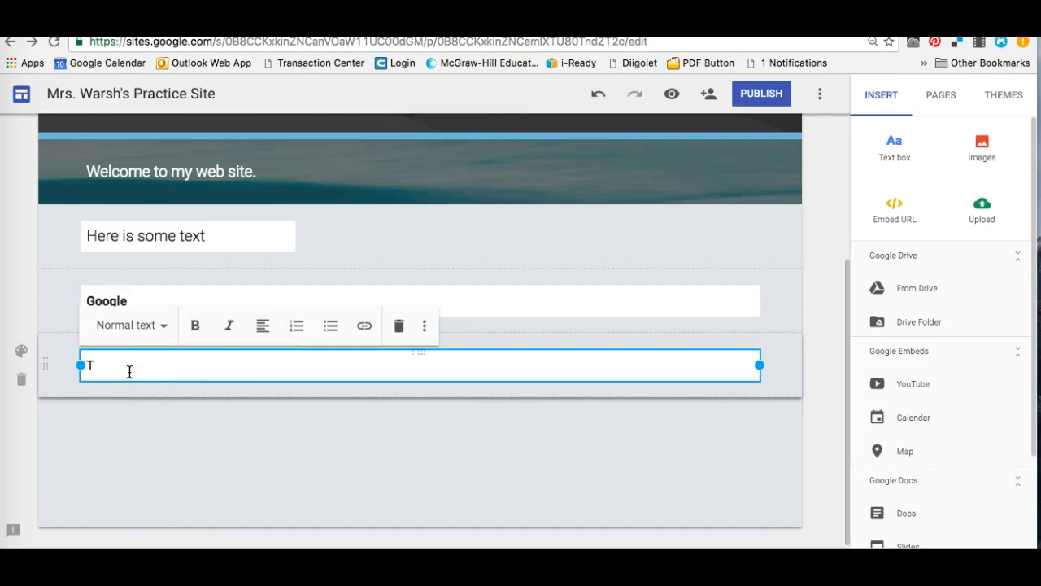
{"action": "type", "text": "ype in smoe"}
{"action": "type", "text": " text"}
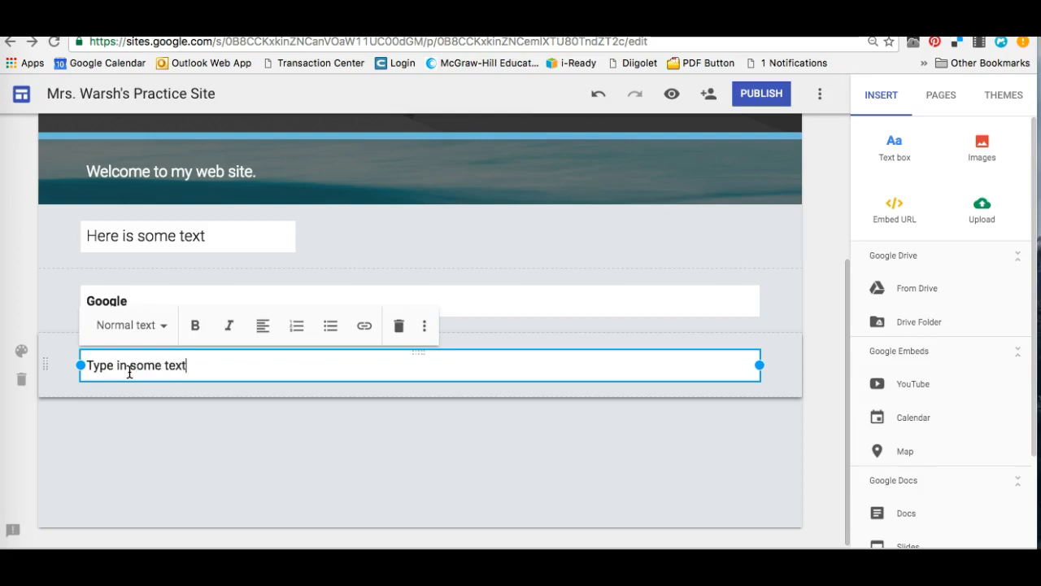
Look through the text styles, turn on bold and italic in the new text box, and open the additional formatting options.
{"action": "left_click", "coordinate": [155, 334]}
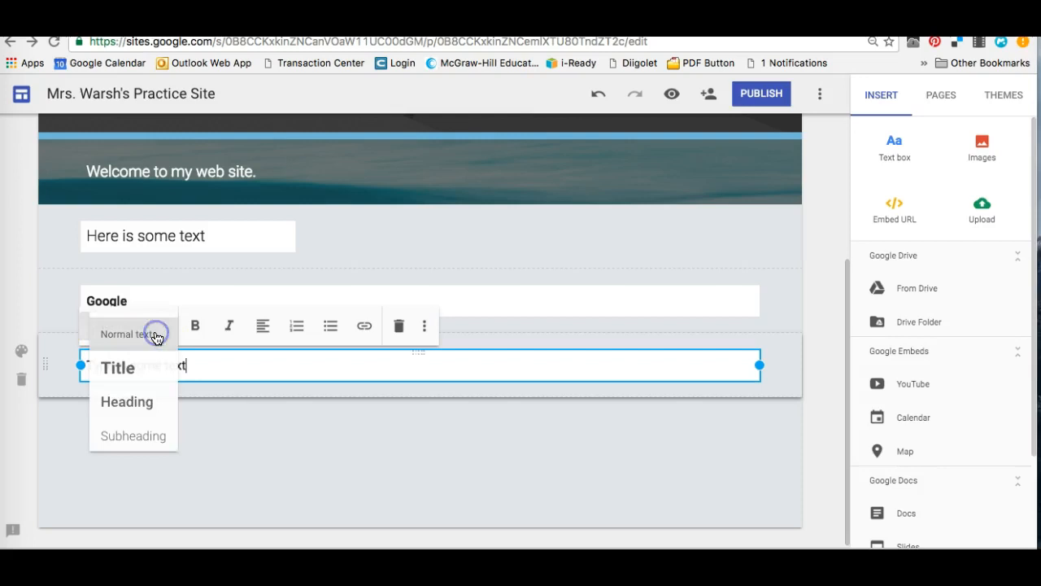
{"action": "left_click", "coordinate": [195, 326]}
{"action": "left_click", "coordinate": [229, 327]}
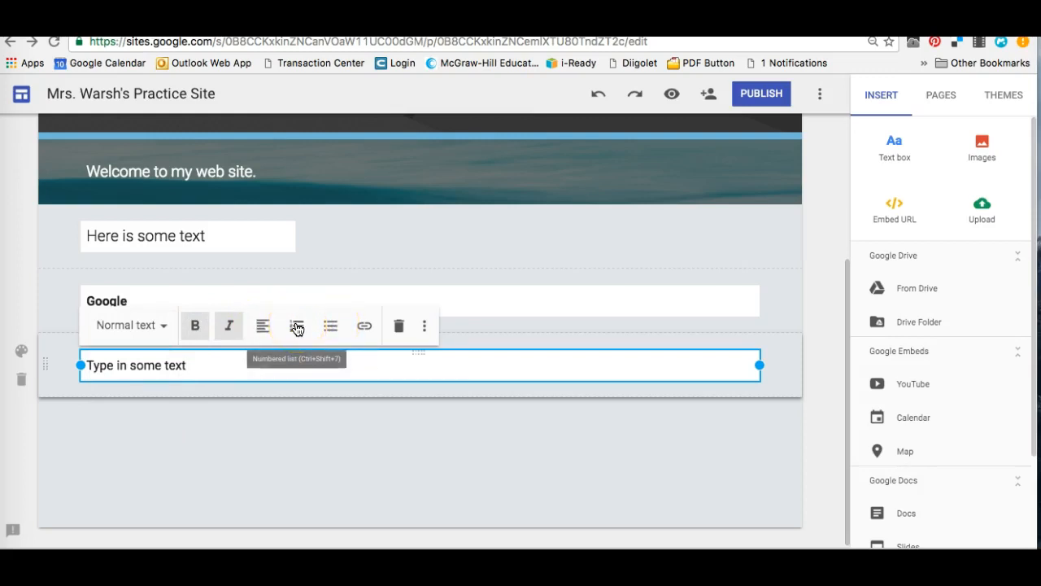
{"action": "left_click", "coordinate": [425, 332]}
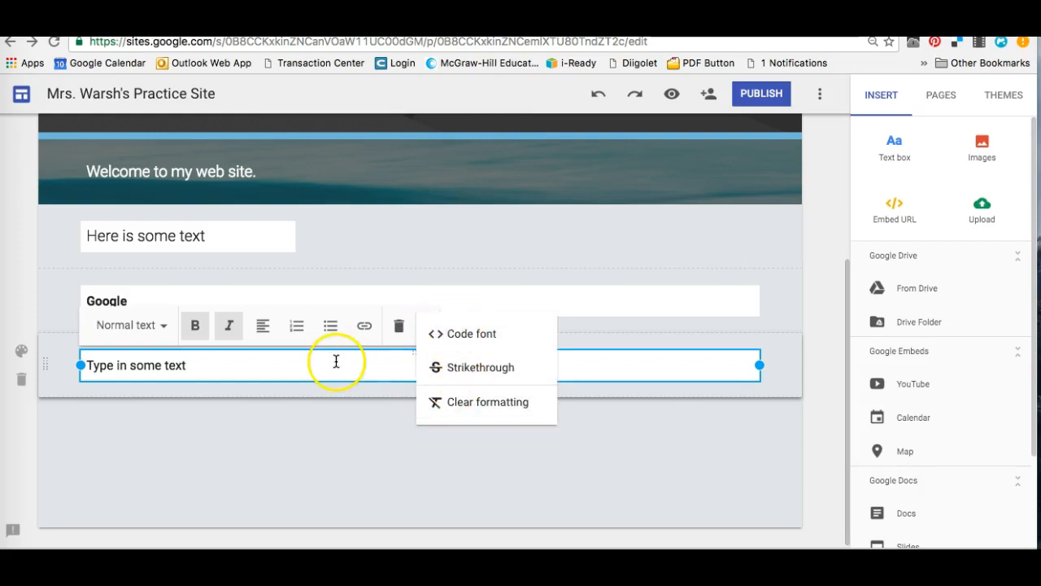
Try the Regular and Emphasis 1 styles on the "Type in some text" section and set it to Emphasis 2.
{"action": "left_click", "coordinate": [22, 352]}
{"action": "left_click", "coordinate": [108, 331]}
{"action": "left_click", "coordinate": [100, 362]}
{"action": "left_click", "coordinate": [102, 395]}
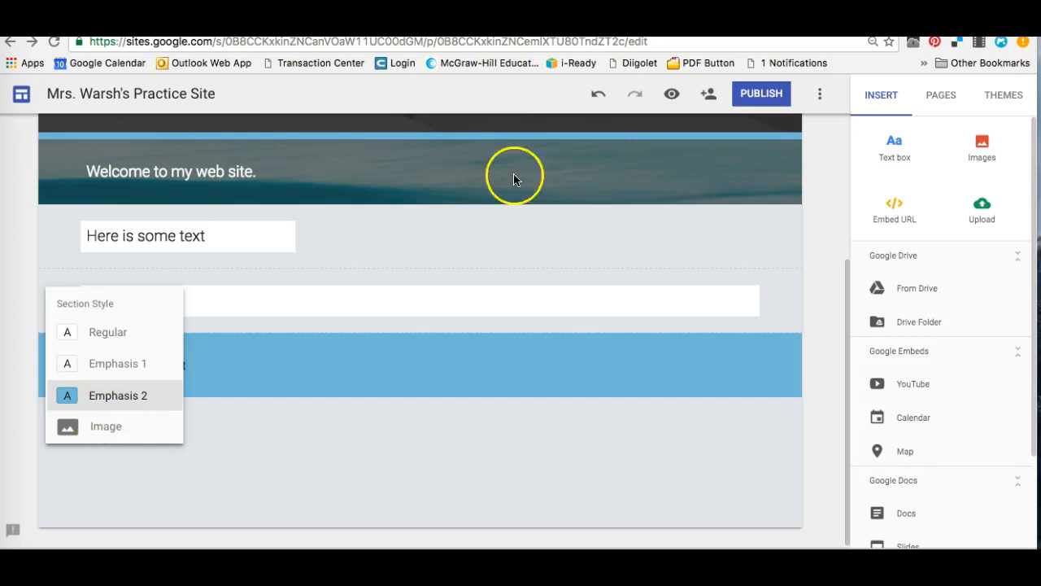
Preview the whole home page down to its footer and return to the editor.
{"action": "left_click", "coordinate": [672, 94]}
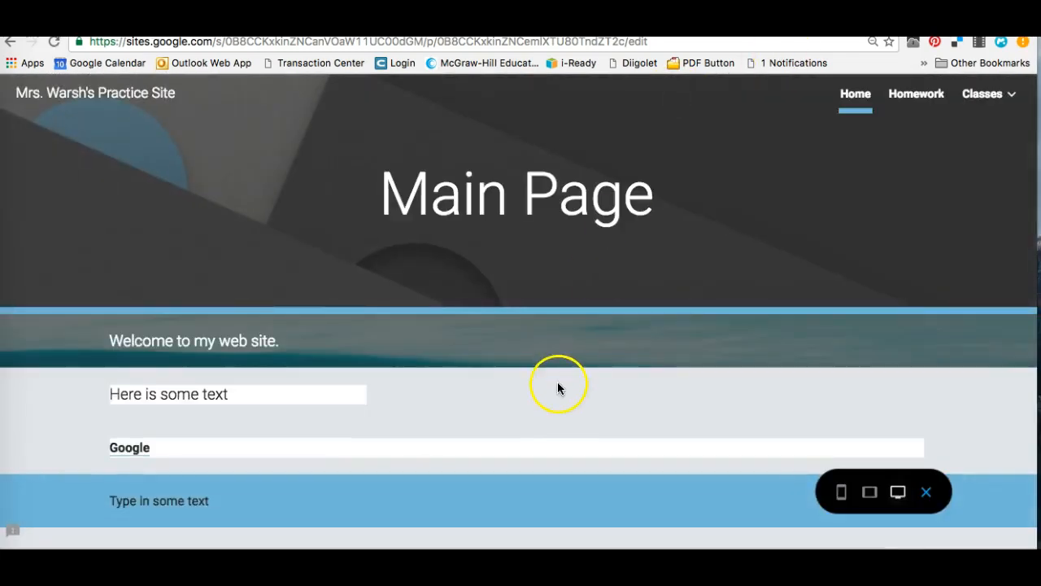
{"action": "scroll", "coordinate": [557, 382], "scroll_direction": "down", "scroll_amount": 3}
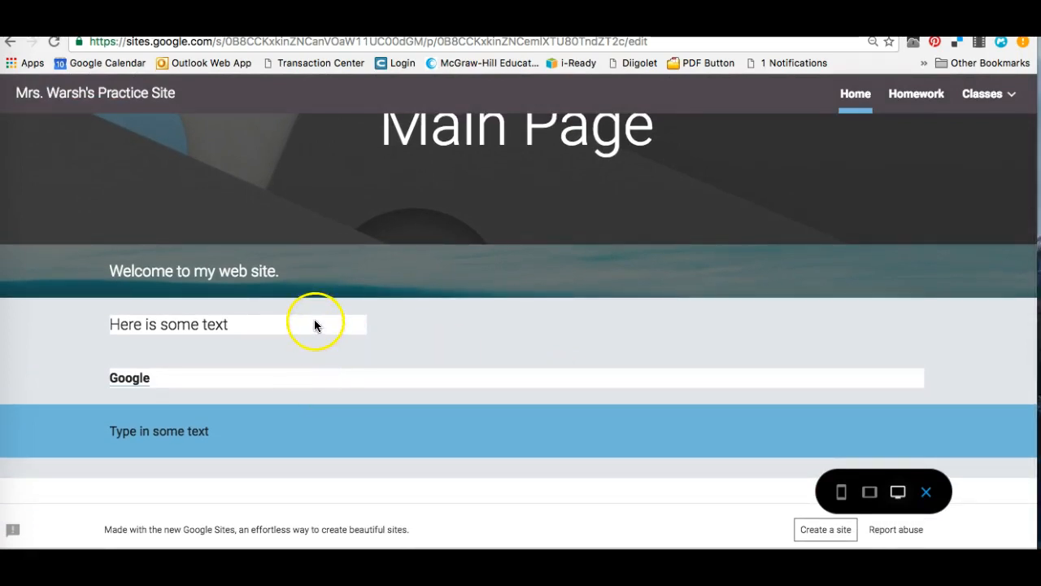
{"action": "left_click", "coordinate": [926, 492]}
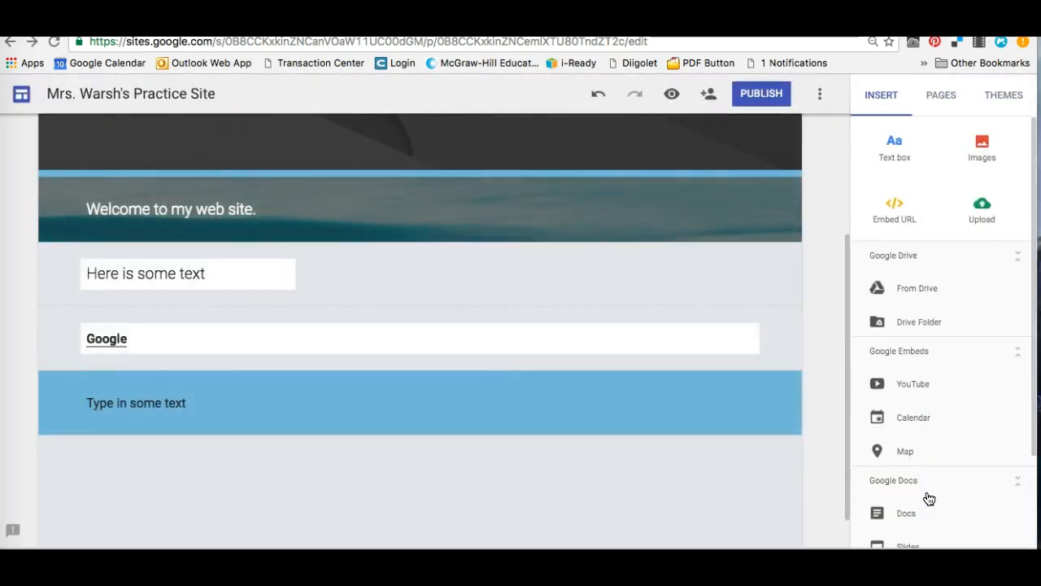
Start inserting a link at the end of the "Type in some text" box and go to its link address.
{"action": "left_click", "coordinate": [242, 403]}
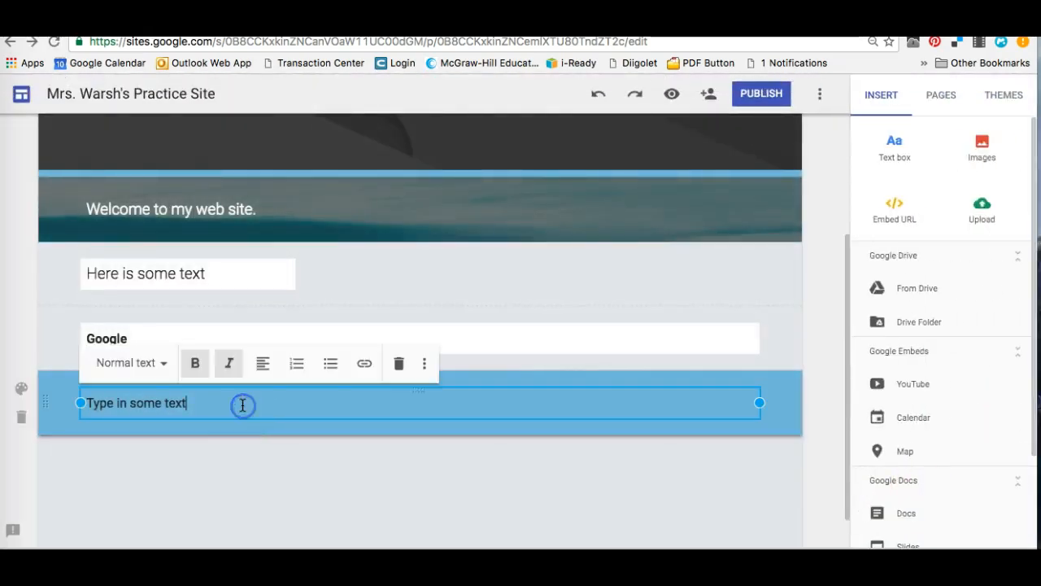
{"action": "left_click", "coordinate": [365, 363]}
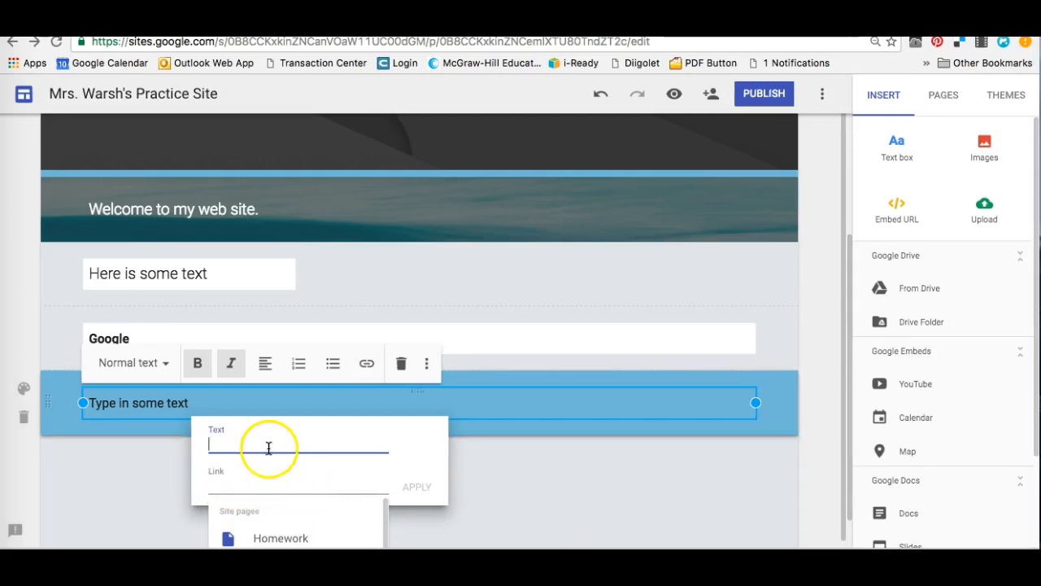
{"action": "left_click", "coordinate": [223, 481]}
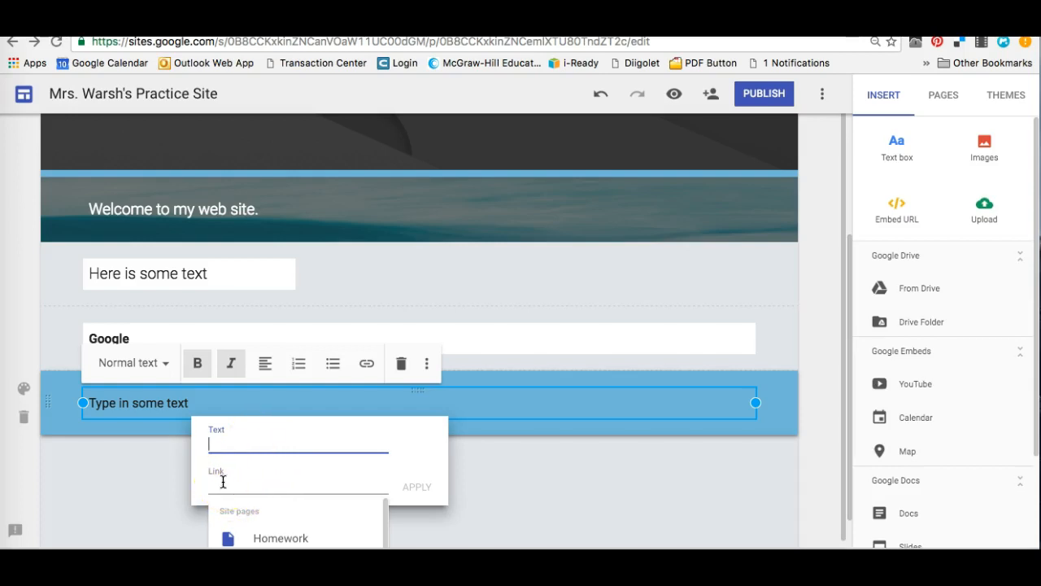